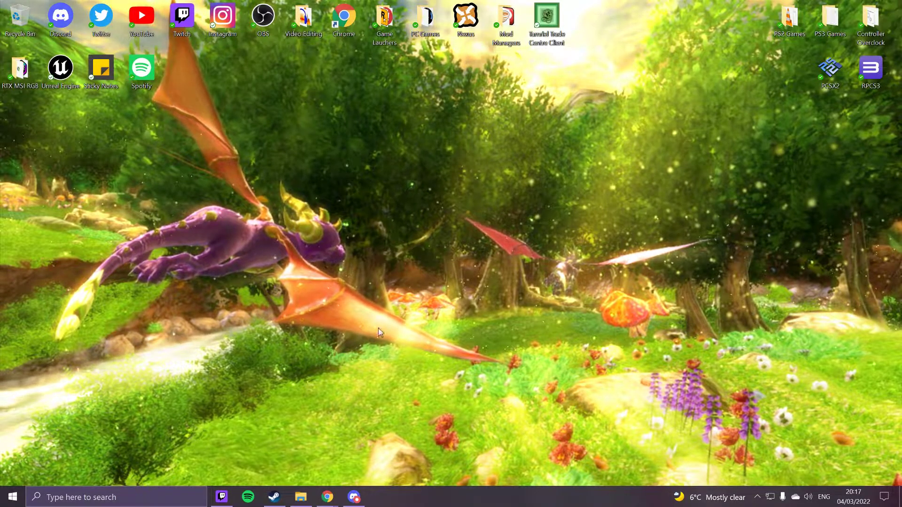
# Show thumbnails of the open Chrome windows from the taskbar.
pyautogui.click(328, 497)
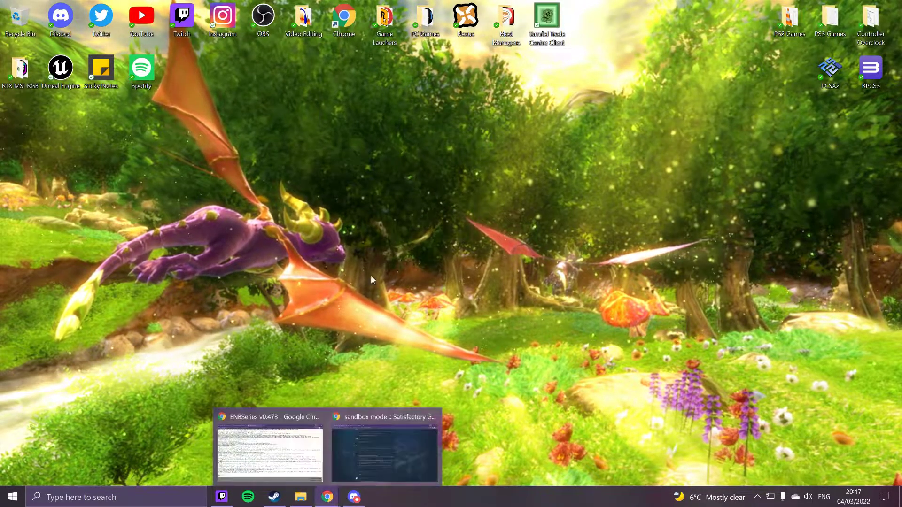
# Bring up the Chrome window and switch to the Skyrim SE micro mod list, checking its URL.
pyautogui.click(270, 451)
pyautogui.click(94, 9)
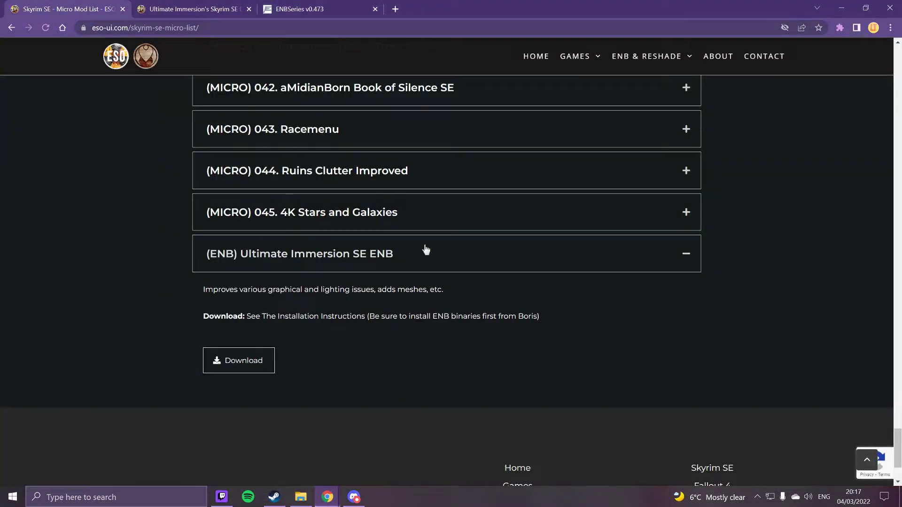
pyautogui.scroll(20, 426, 250)
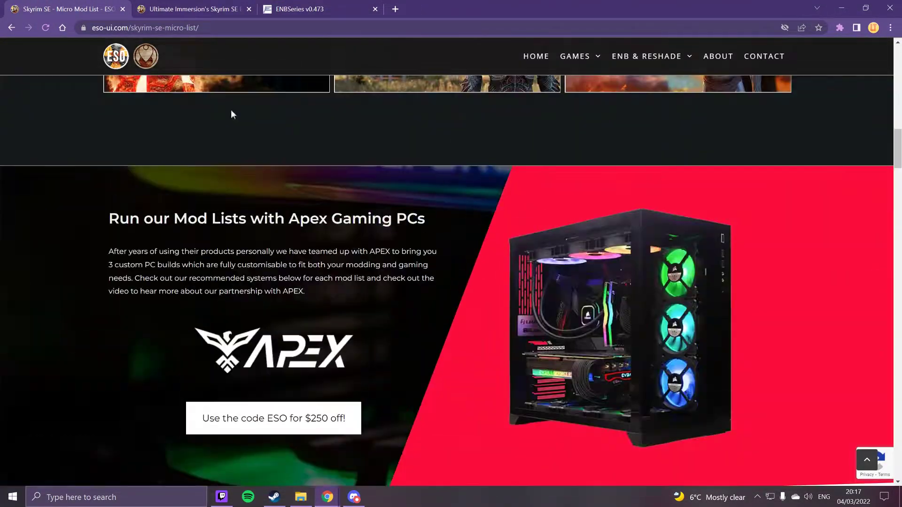
pyautogui.scroll(10, 231, 114)
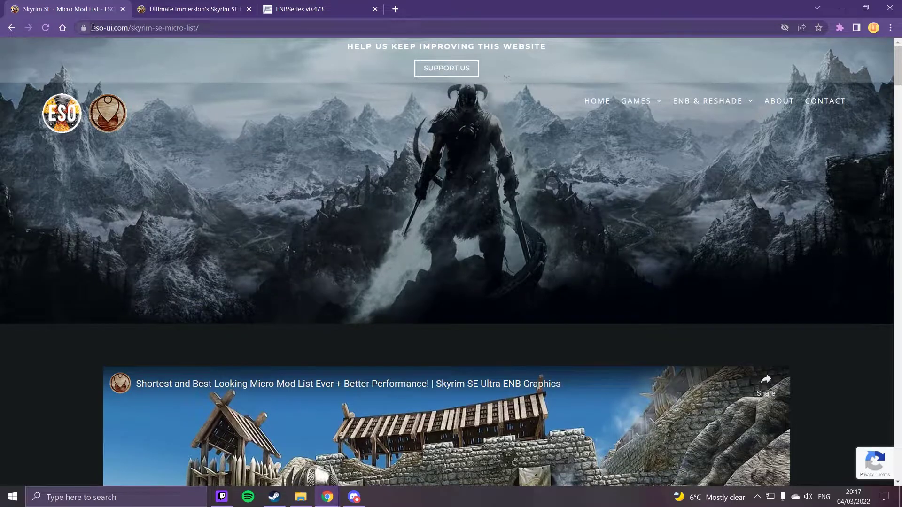
pyautogui.moveTo(93, 27); pyautogui.dragTo(228, 27)
pyautogui.click(228, 27)
# Review the Ultimate Immersion SE ENB entry in the list and switch to its guide page.
pyautogui.scroll(-15, 470, 258)
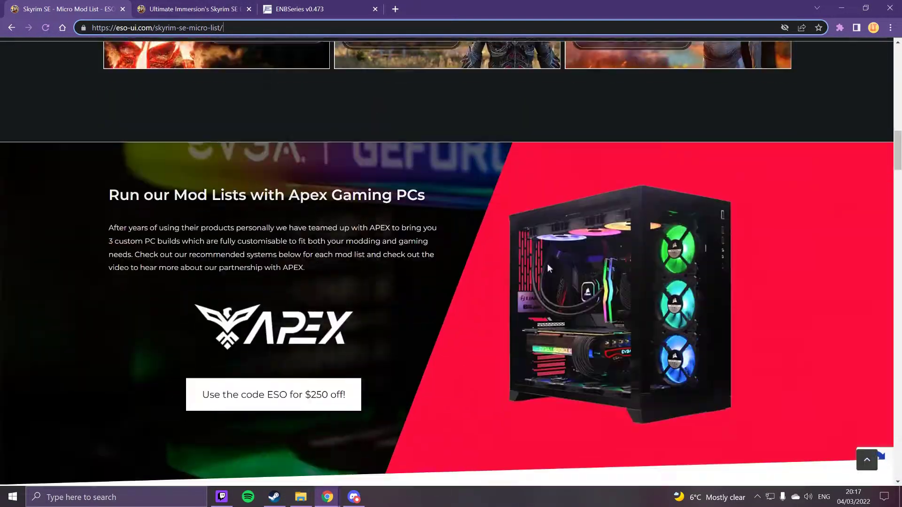
pyautogui.scroll(-20, 471, 264)
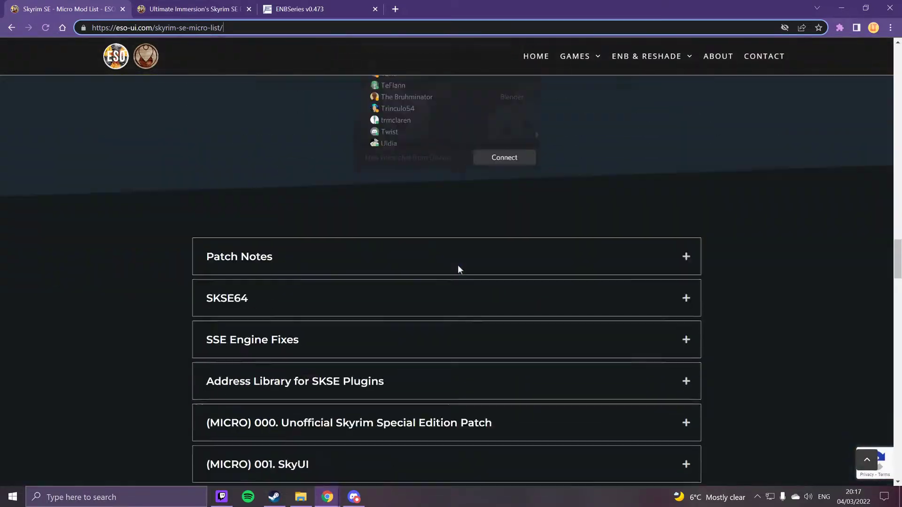
pyautogui.scroll(4, 433, 273)
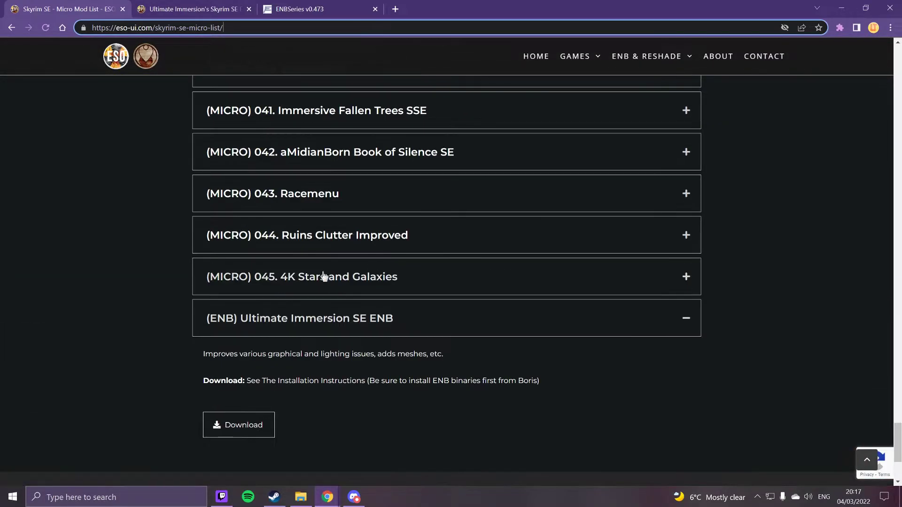
pyautogui.scroll(-4, 537, 312)
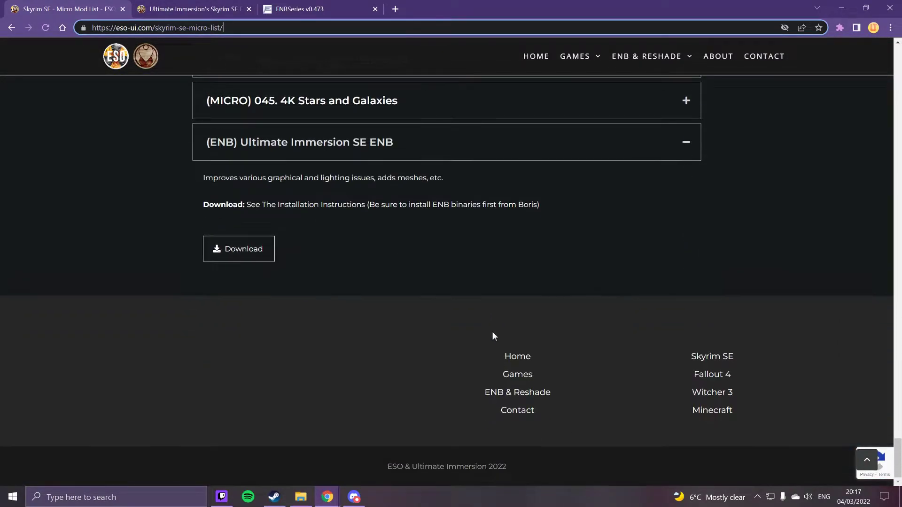
pyautogui.click(347, 150)
pyautogui.click(392, 264)
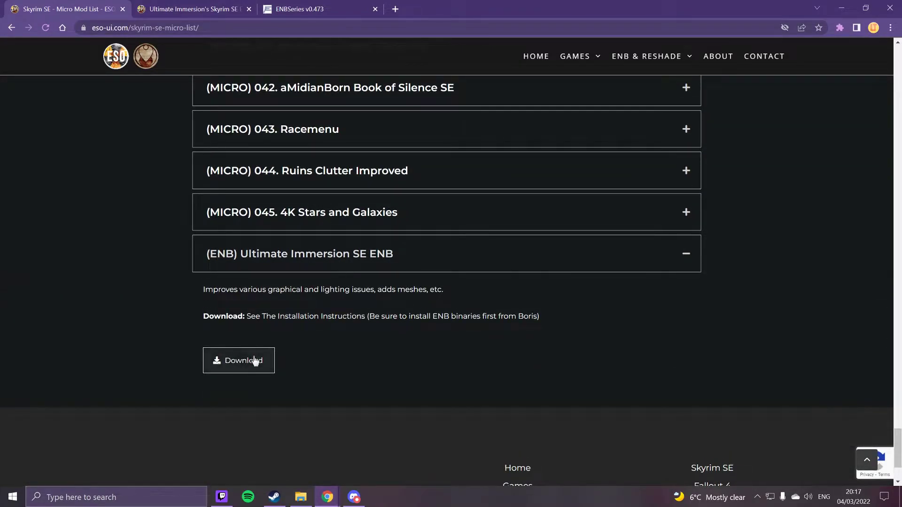
pyautogui.click(210, 4)
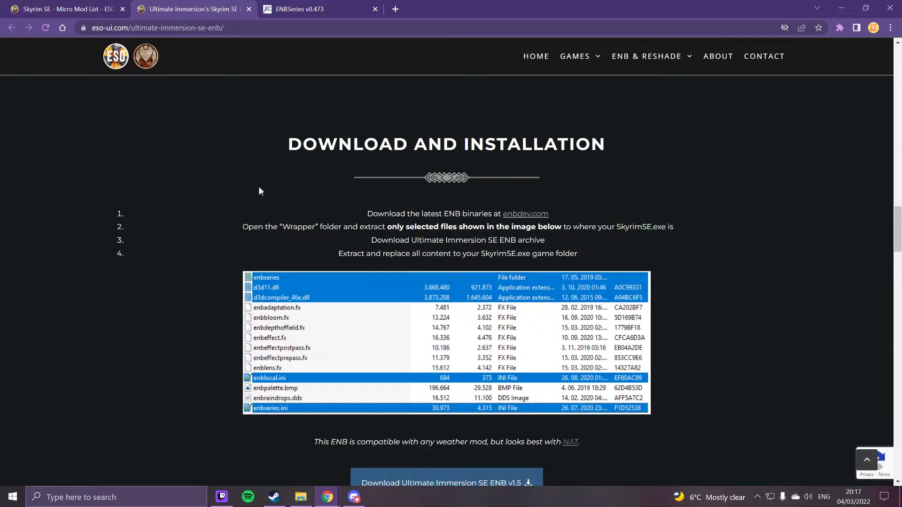
pyautogui.scroll(15, 259, 190)
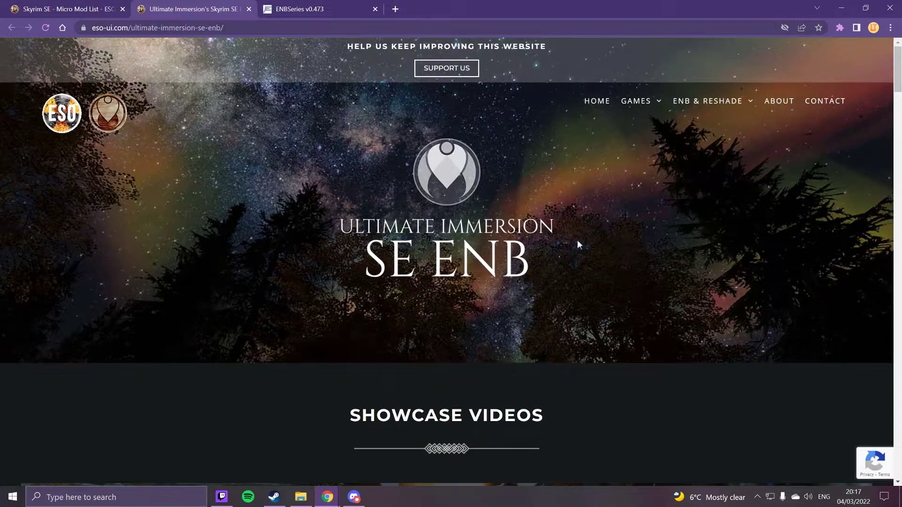
pyautogui.scroll(-12, 393, 269)
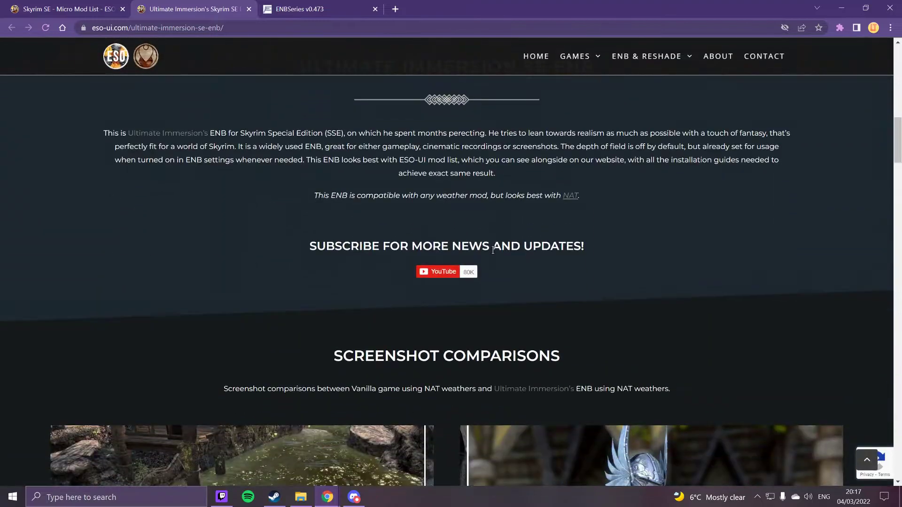
pyautogui.scroll(-10, 487, 256)
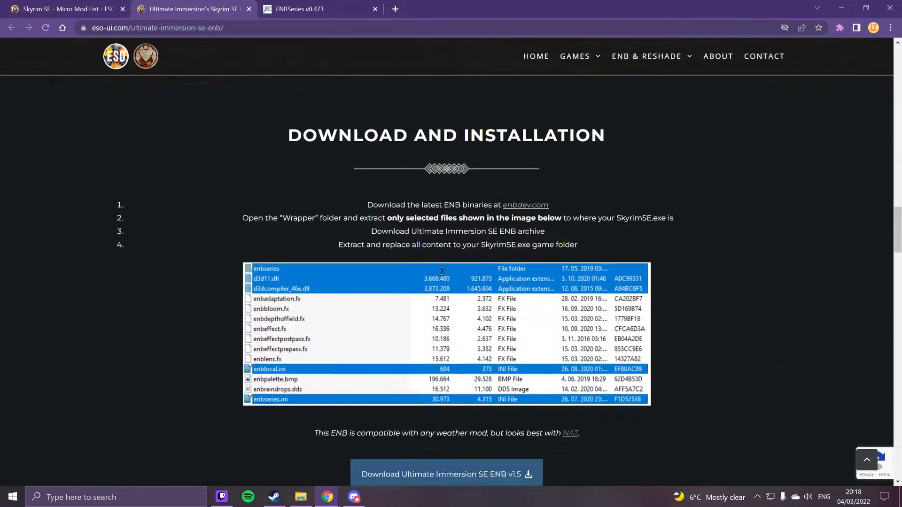
pyautogui.scroll(1, 541, 212)
pyautogui.moveTo(287, 144); pyautogui.dragTo(610, 145)
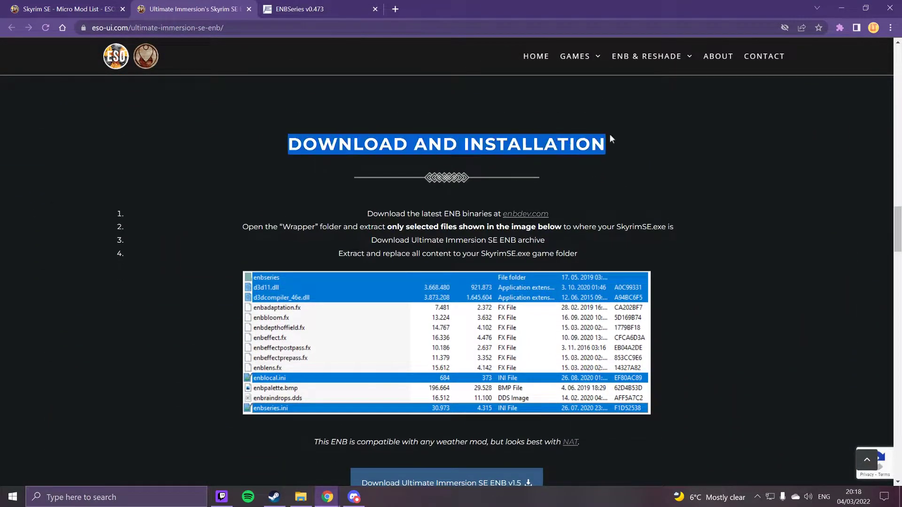
pyautogui.click(449, 178)
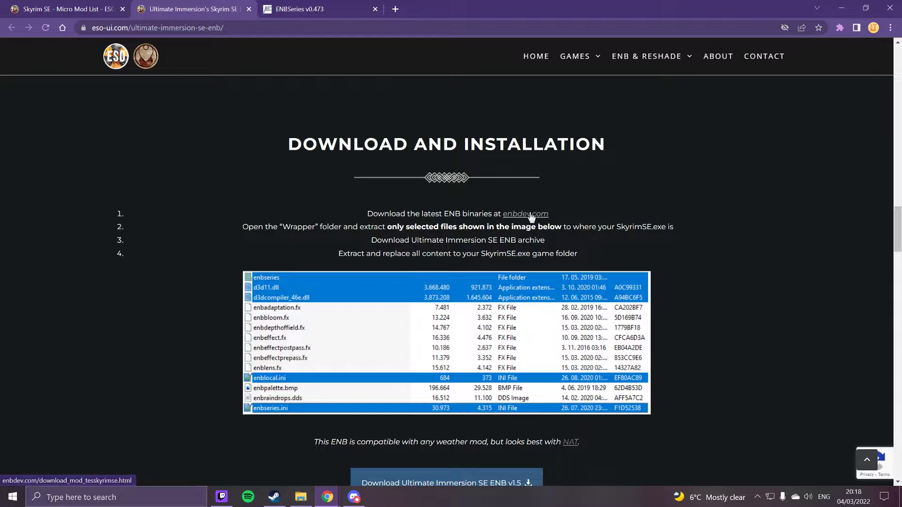
# Close the old ENBSeries v0.473 tab and open enbdev.com from the guide's installation steps.
pyautogui.click(314, 8)
pyautogui.scroll(1, 431, 125)
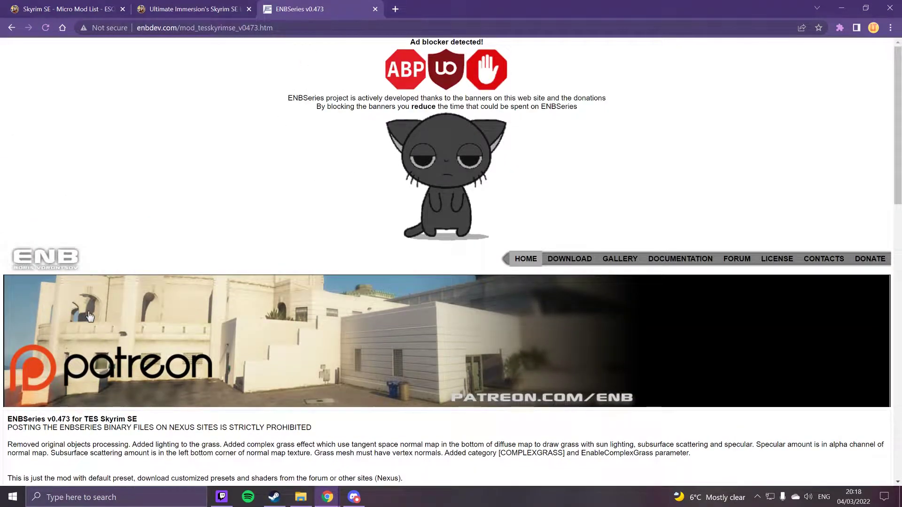
pyautogui.click(374, 10)
pyautogui.click(526, 208)
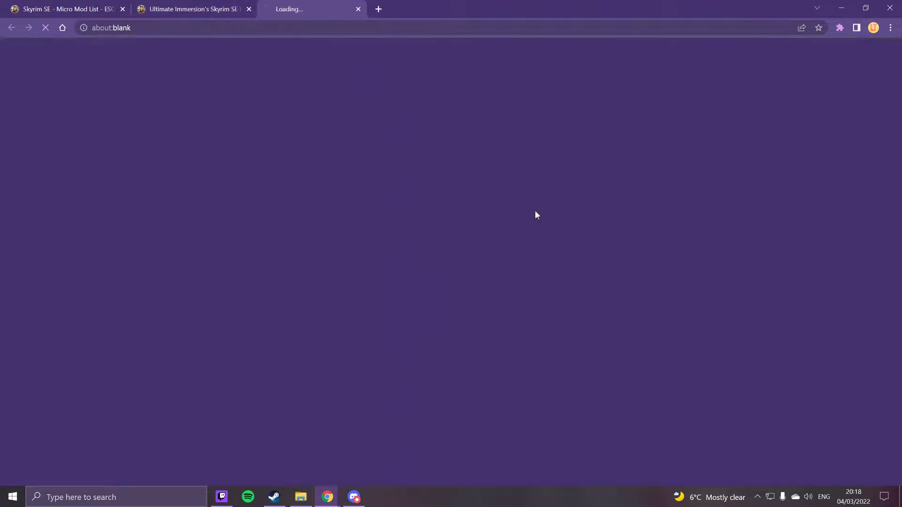
pyautogui.scroll(-4, 527, 302)
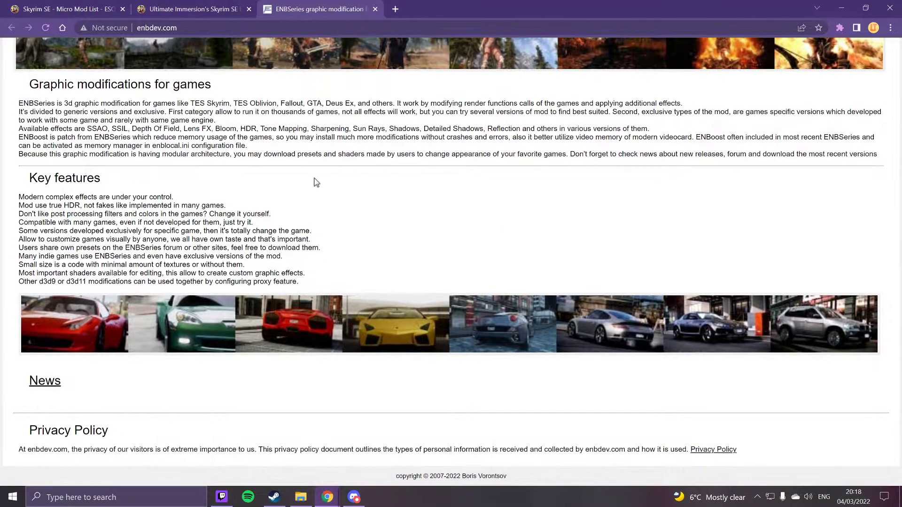
pyautogui.scroll(4, 314, 181)
pyautogui.scroll(-4, 324, 316)
pyautogui.scroll(-2, 324, 317)
# Go through enbdev.com's download page to the Skyrim SE ENBSeries v0.473 release and its download link.
pyautogui.click(47, 381)
pyautogui.scroll(-7, 215, 333)
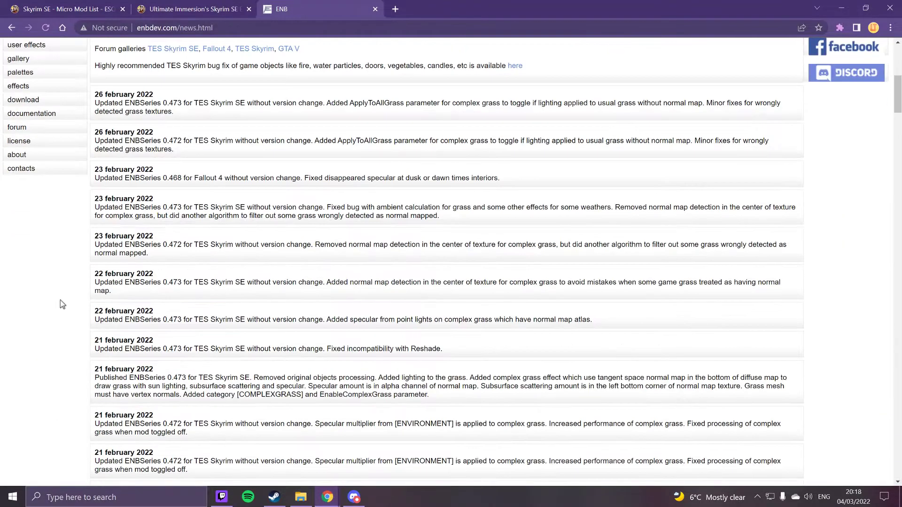
pyautogui.scroll(7, 60, 304)
pyautogui.click(34, 190)
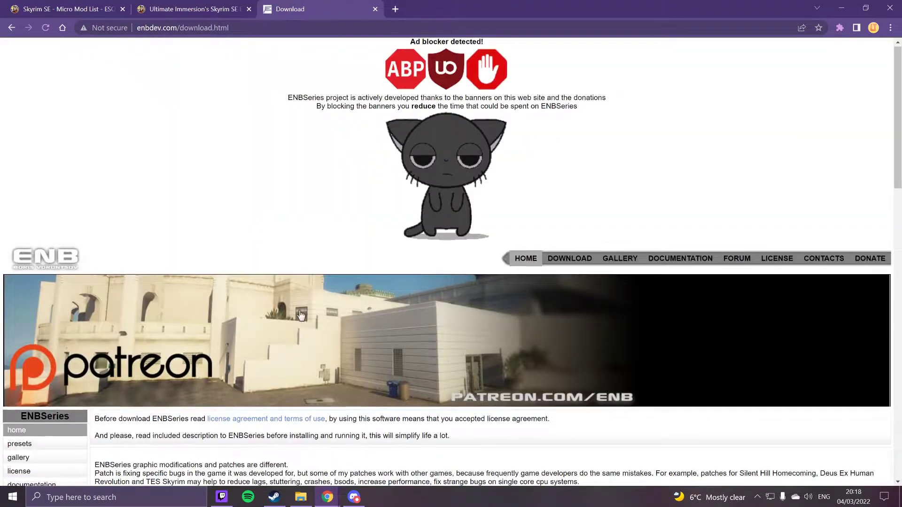
pyautogui.scroll(-20, 301, 315)
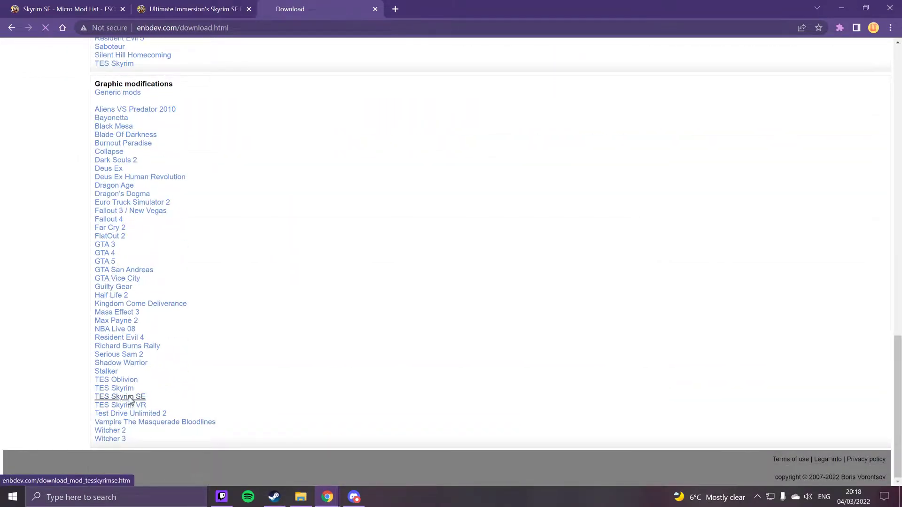
pyautogui.click(131, 400)
pyautogui.scroll(-5, 131, 400)
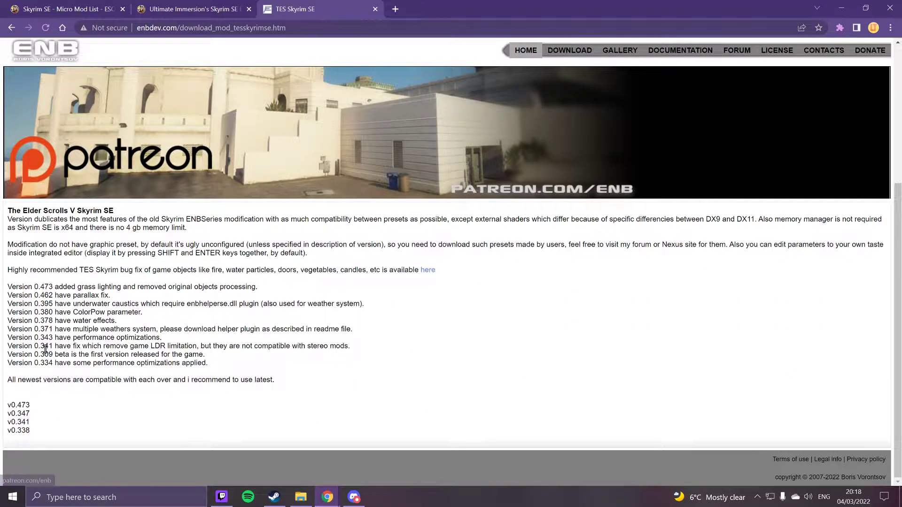
pyautogui.click(21, 406)
pyautogui.scroll(-10, 89, 335)
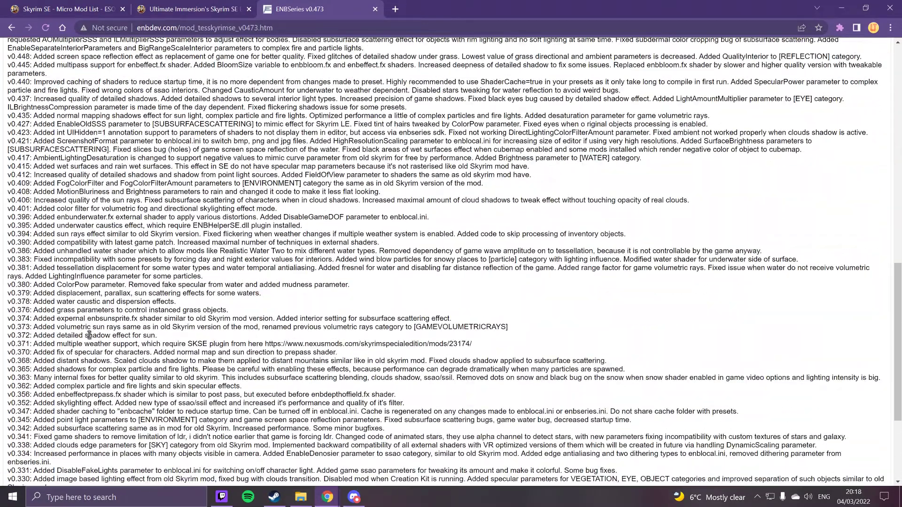
pyautogui.scroll(-4, 88, 335)
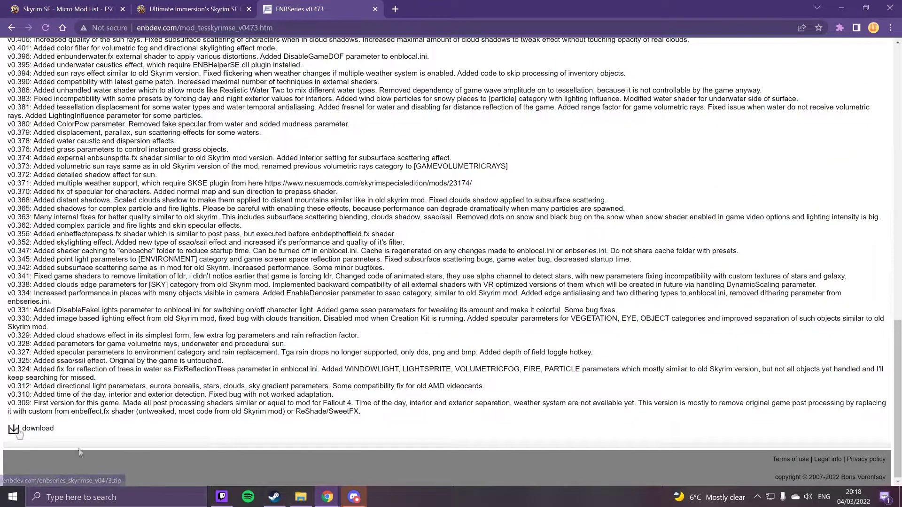
pyautogui.click(301, 497)
# Check the ENBSeries zip in Downloads, read the guide's Wrapper folder instruction, then return to Downloads.
pyautogui.click(422, 249)
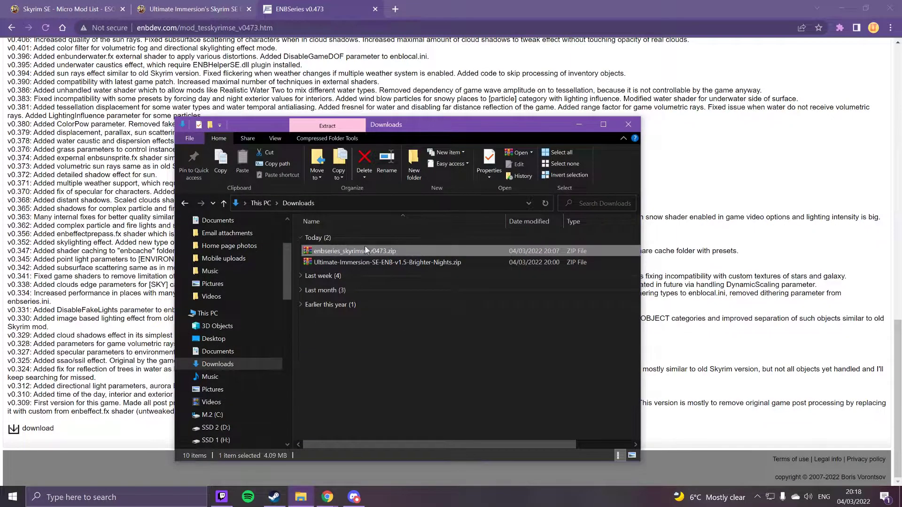
pyautogui.click(441, 358)
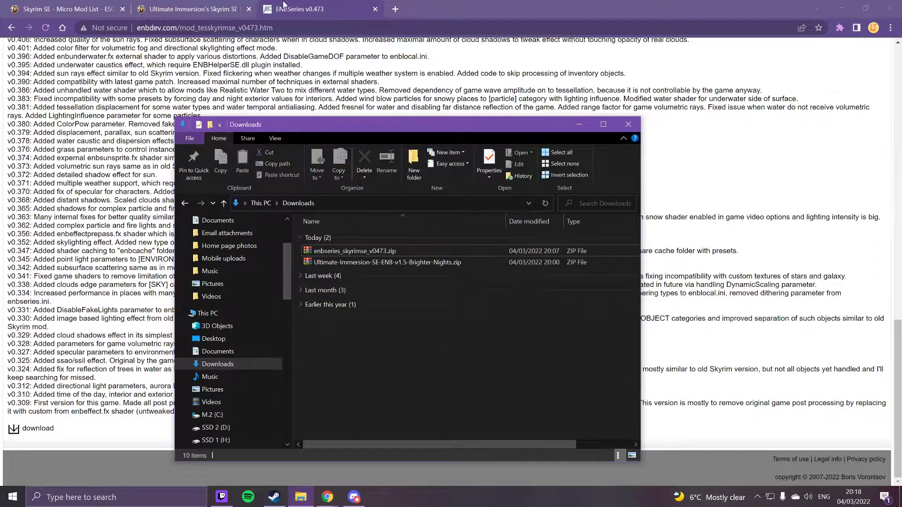
pyautogui.click(579, 125)
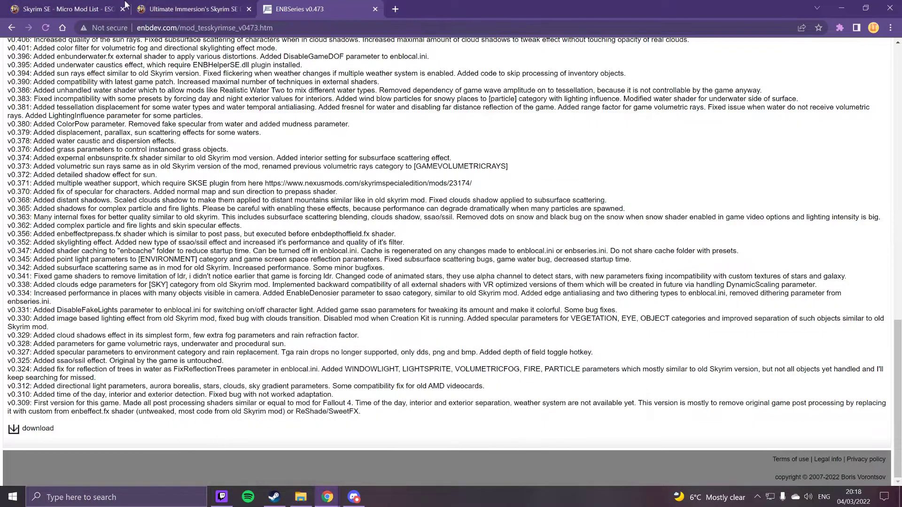
pyautogui.click(193, 9)
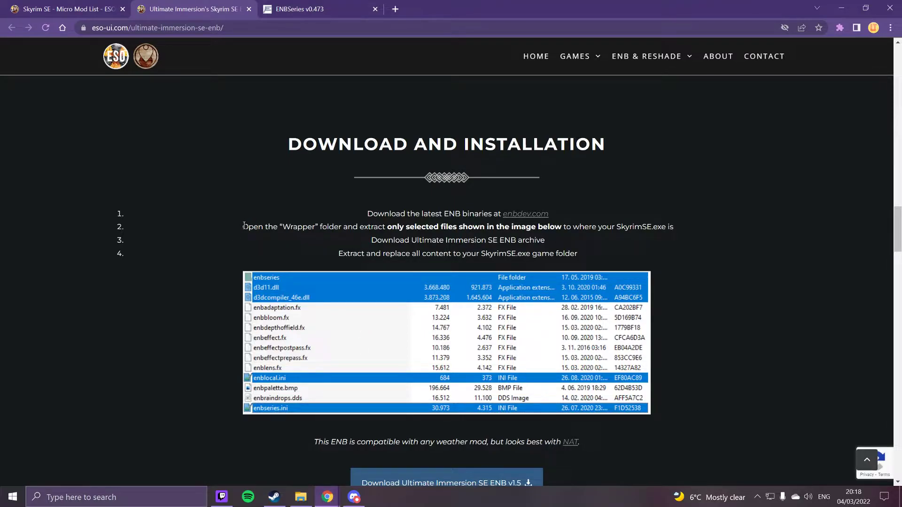
pyautogui.moveTo(244, 226); pyautogui.dragTo(347, 229)
pyautogui.click(195, 288)
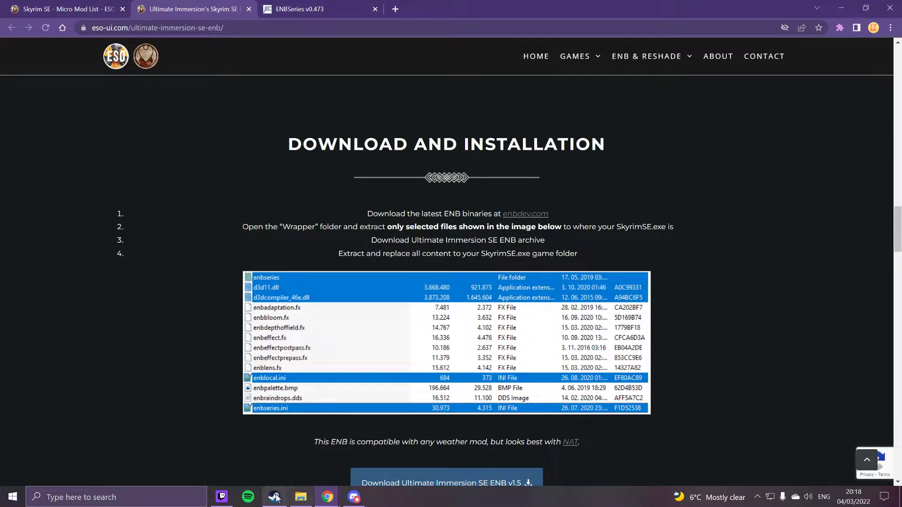
pyautogui.click(300, 497)
# Open enbseries_skyrimse_v0473.zip in WinRAR and browse into its WrapperVersion folder.
pyautogui.doubleClick(404, 250)
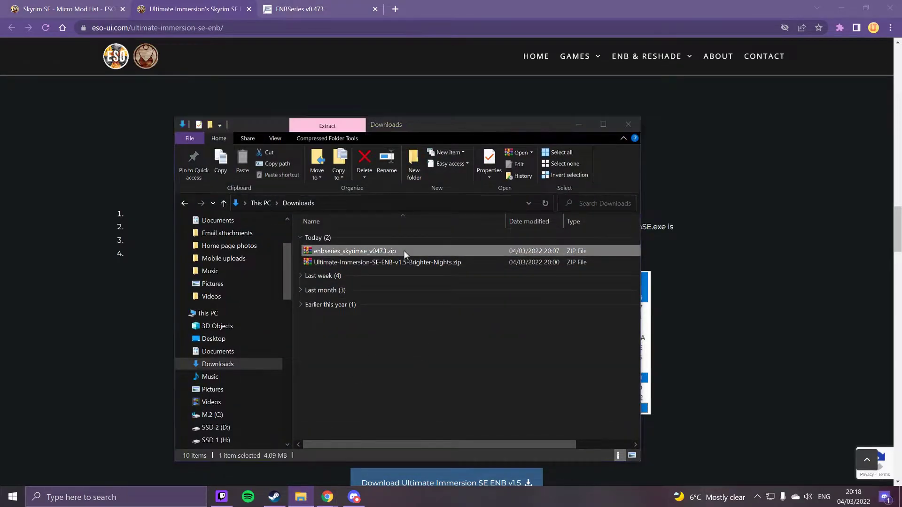
pyautogui.click(319, 212)
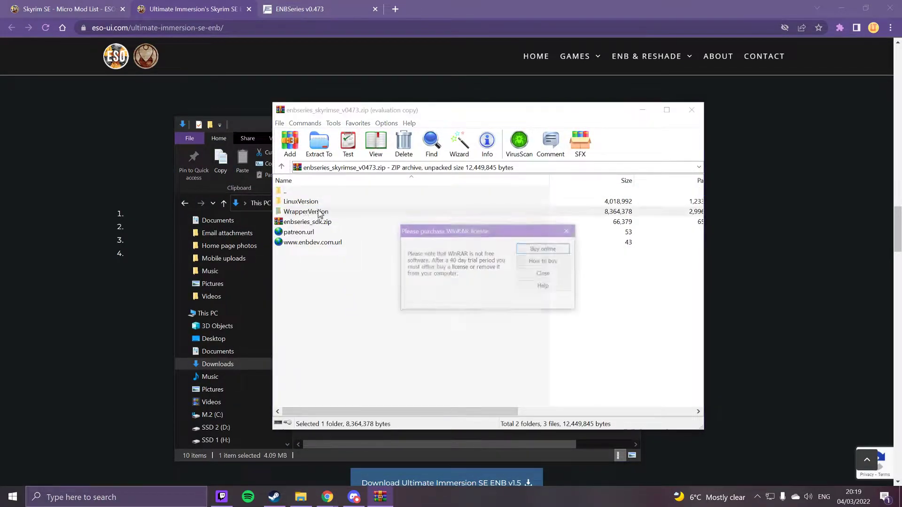
pyautogui.click(517, 272)
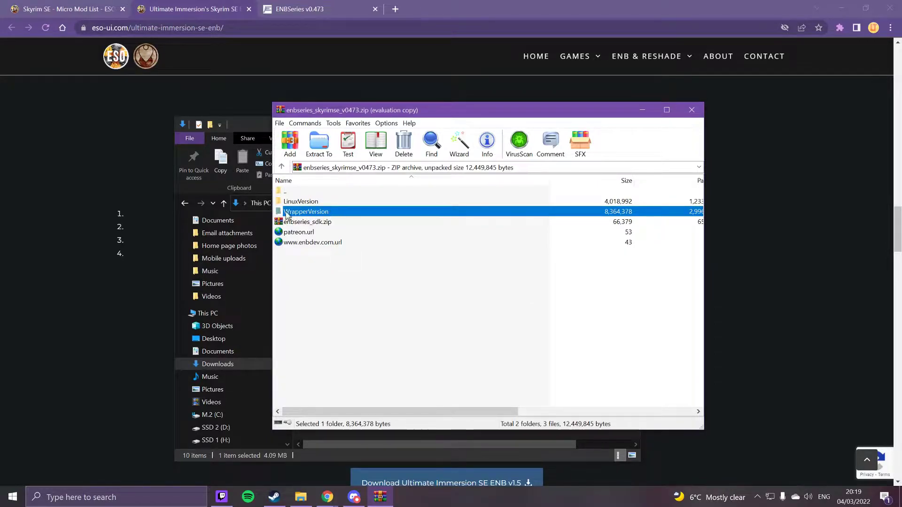
pyautogui.doubleClick(287, 213)
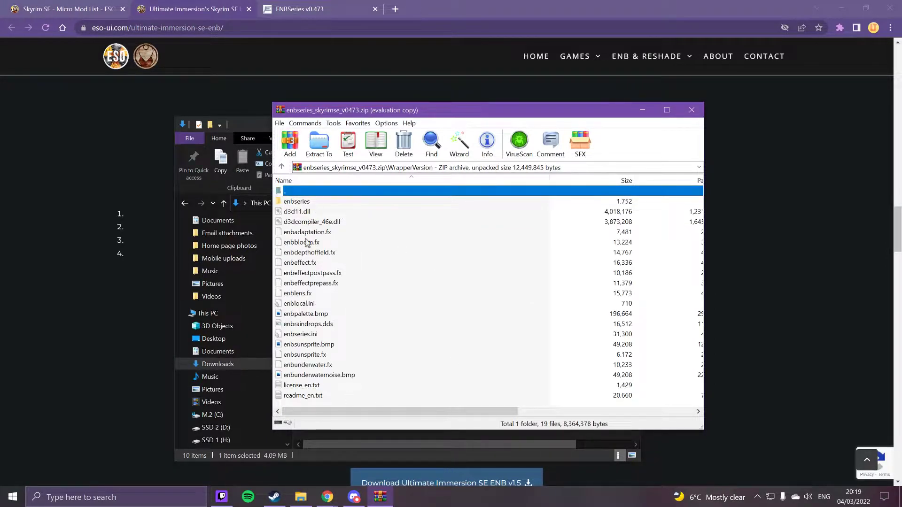
pyautogui.moveTo(521, 110); pyautogui.dragTo(298, 119)
pyautogui.press('Down')
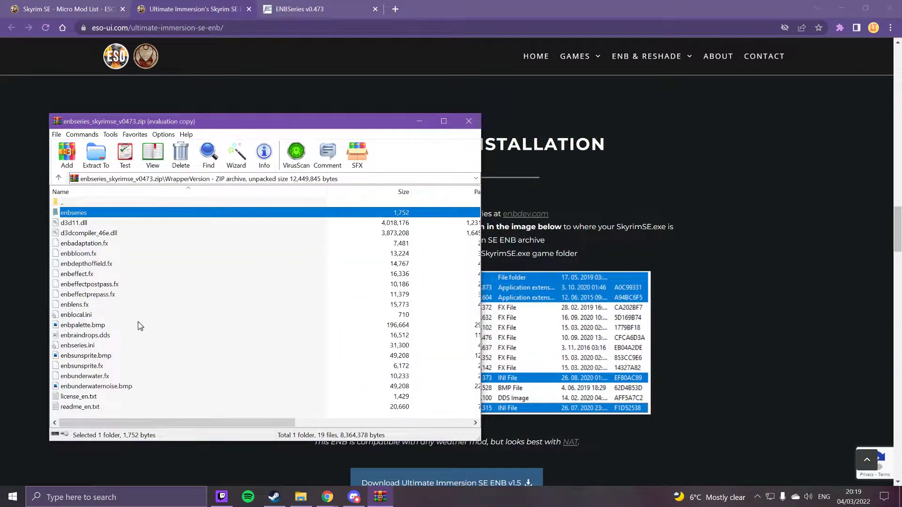
# Back in Explorer, expand SSD 1 (H:) down to the steamapps common folder.
pyautogui.hotkey('alt', 'Tab')
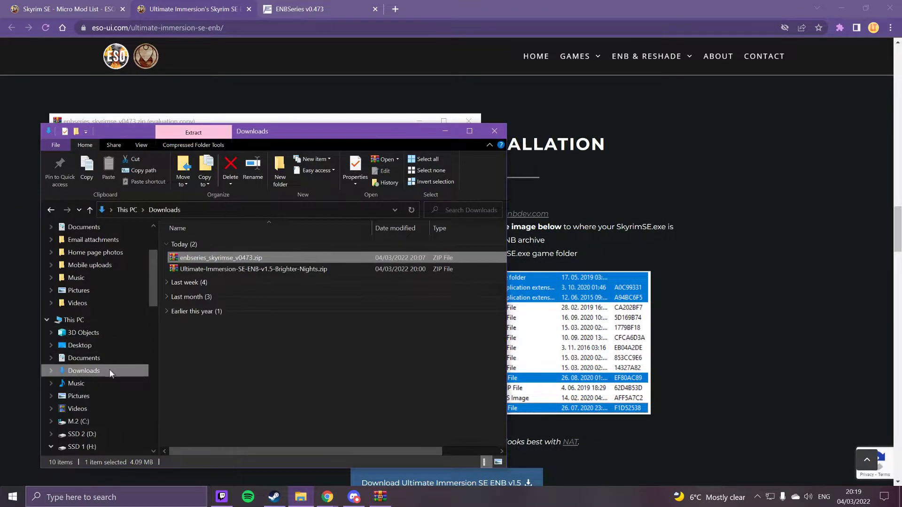
pyautogui.scroll(-2, 115, 426)
pyautogui.doubleClick(114, 425)
pyautogui.doubleClick(111, 422)
# Open the Skyrim Special Edition folder in a new window placed on the right.
pyautogui.scroll(-3, 112, 422)
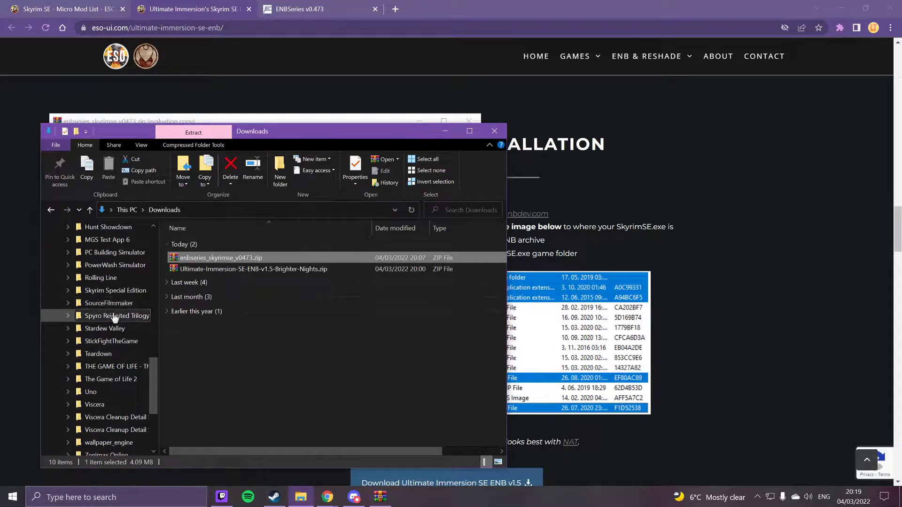
pyautogui.rightClick(117, 293)
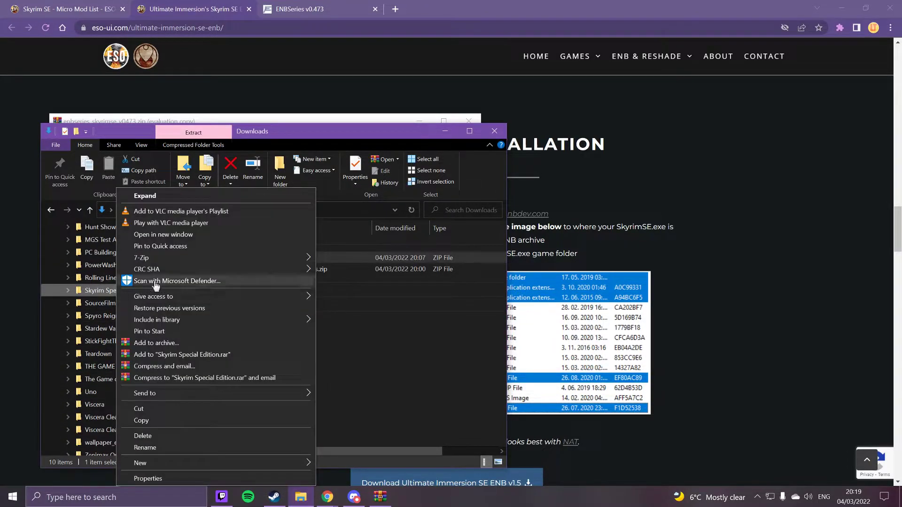
pyautogui.click(192, 235)
pyautogui.moveTo(392, 136); pyautogui.dragTo(749, 92)
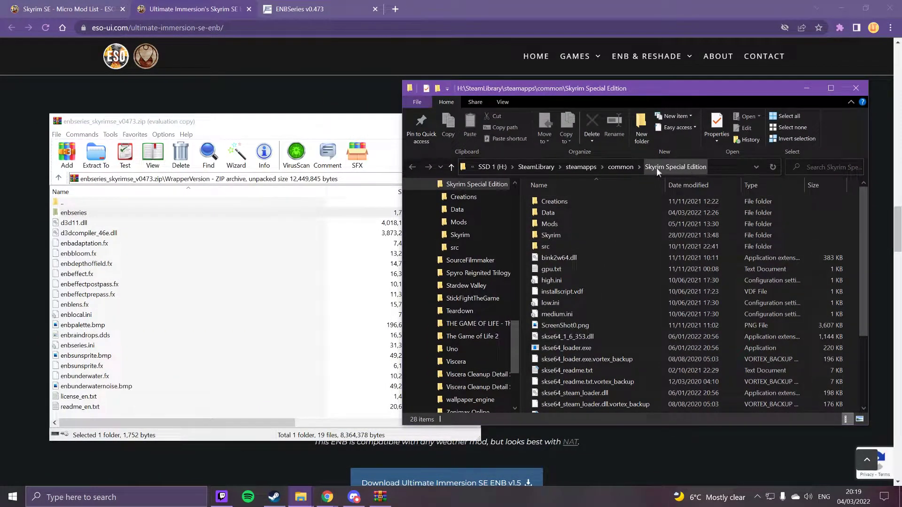
pyautogui.scroll(-3, 624, 360)
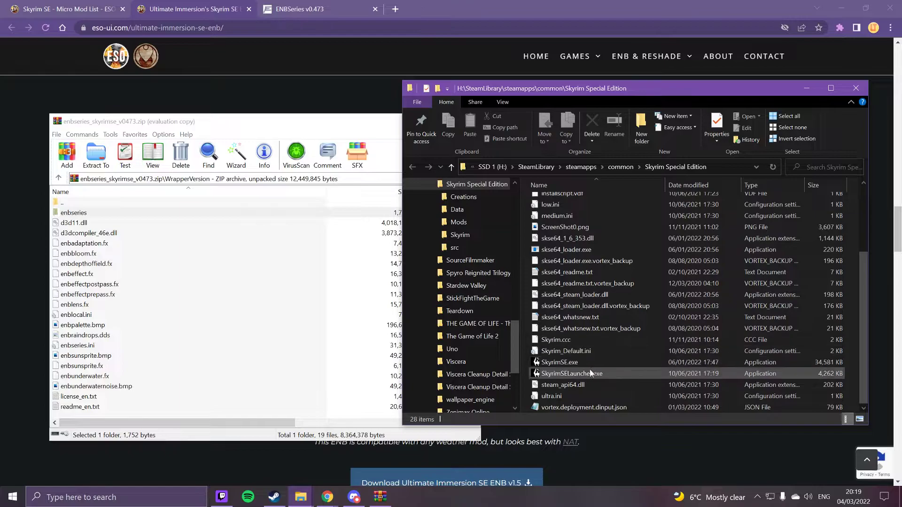
pyautogui.scroll(3, 641, 297)
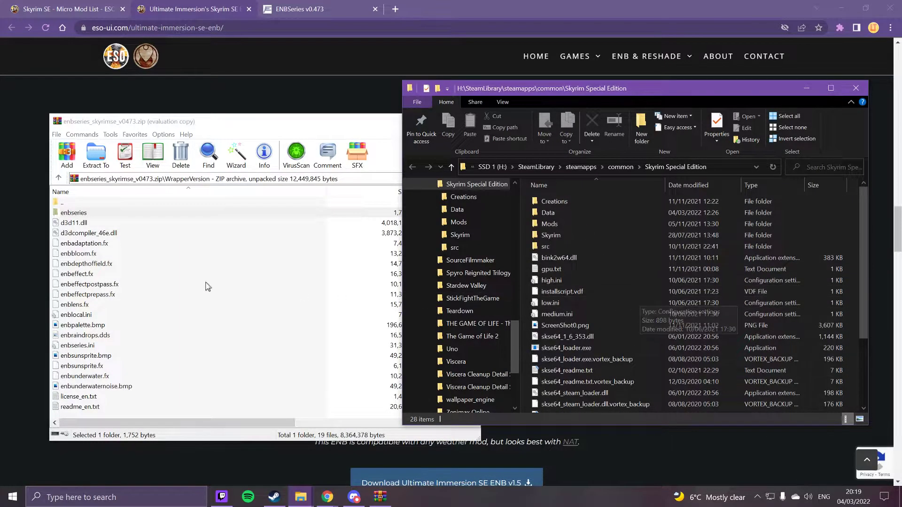
pyautogui.click(94, 213)
# Select d3d11.dll, d3dcompiler_46e.dll, enblocal.ini and enbseries.ini, arranging the archive beside the game folder.
pyautogui.keyDown('shift'); pyautogui.click(97, 224); pyautogui.keyUp('shift')
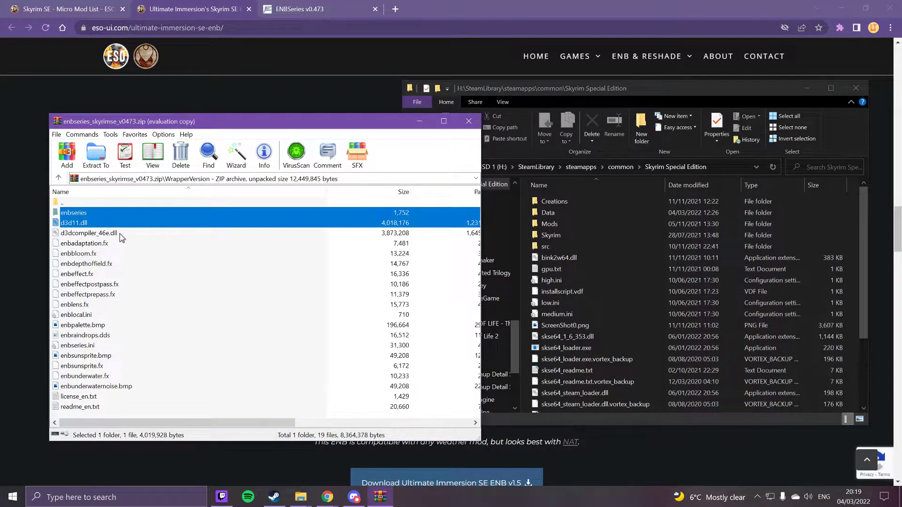
pyautogui.keyDown('shift'); pyautogui.click(121, 233); pyautogui.keyUp('shift')
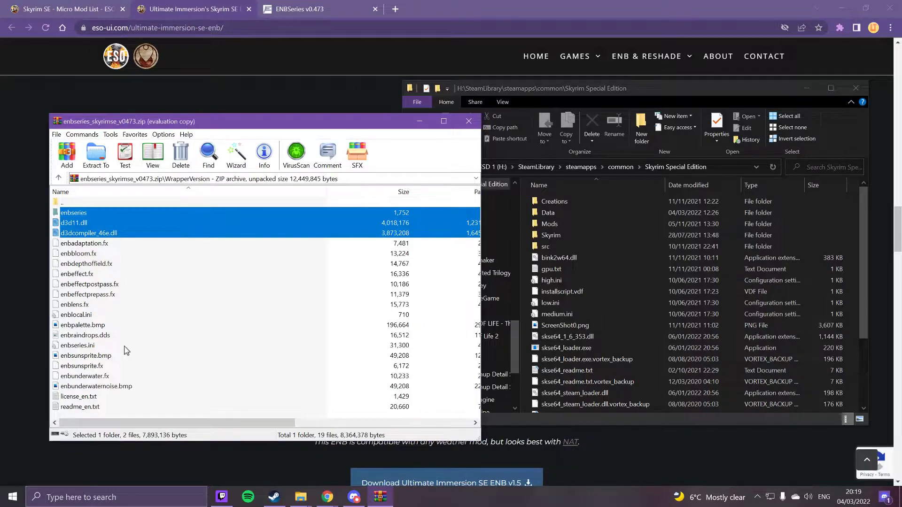
pyautogui.keyDown('ctrl'); pyautogui.click(114, 315); pyautogui.keyUp('ctrl')
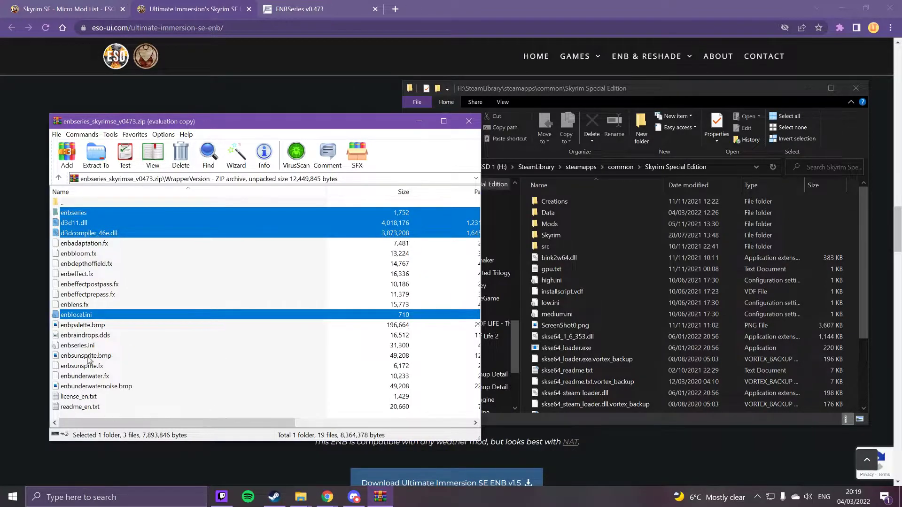
pyautogui.keyDown('ctrl'); pyautogui.click(108, 346); pyautogui.keyUp('ctrl')
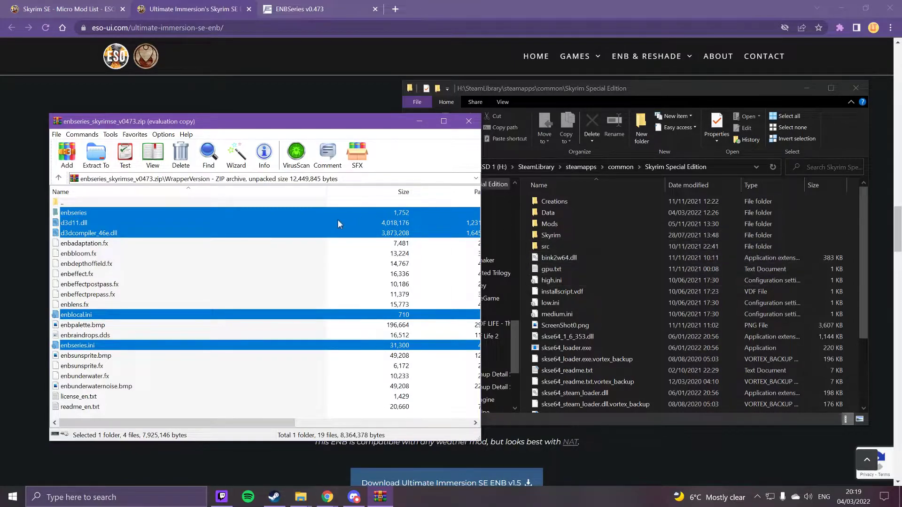
pyautogui.moveTo(339, 126); pyautogui.dragTo(284, 116)
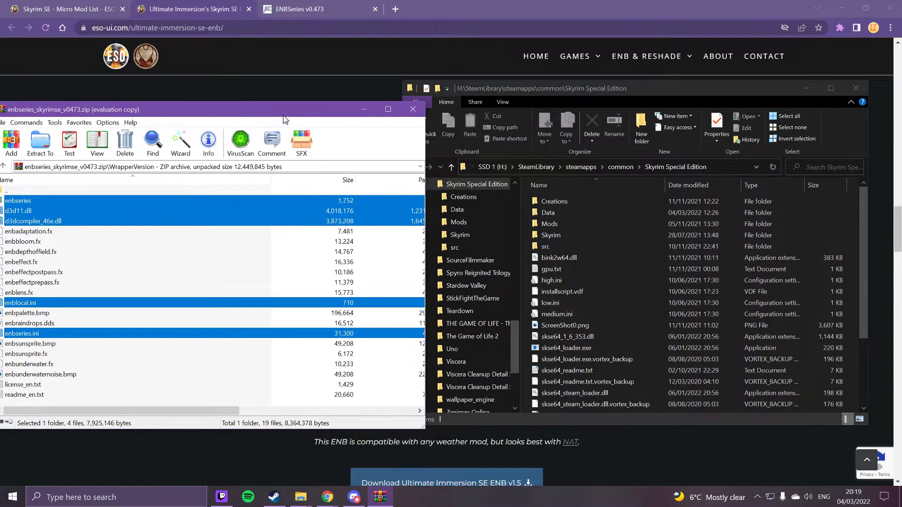
pyautogui.moveTo(260, 143); pyautogui.dragTo(287, 118)
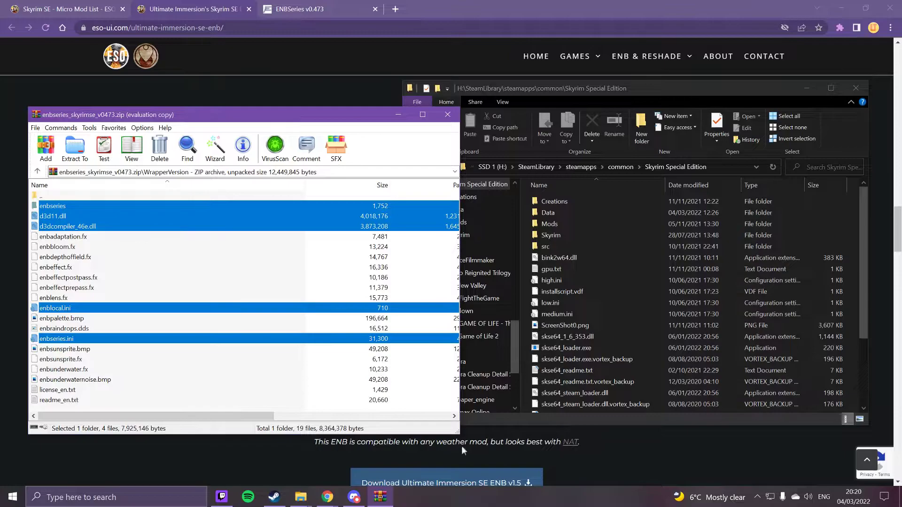
pyautogui.moveTo(671, 92); pyautogui.dragTo(690, 93)
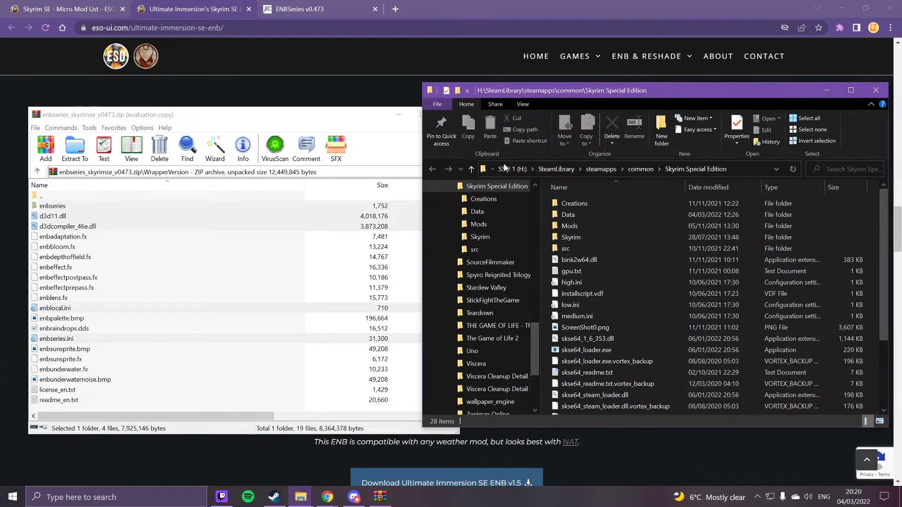
pyautogui.moveTo(635, 91); pyautogui.dragTo(626, 98)
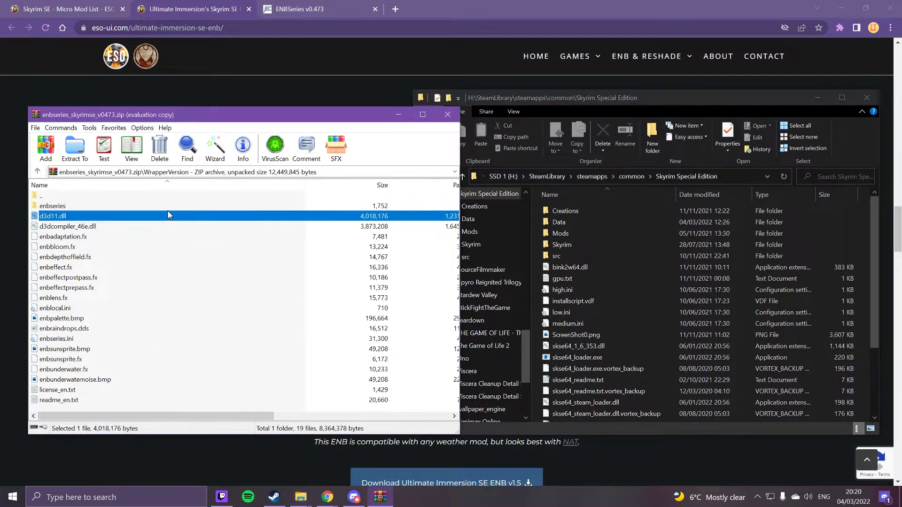
# Reselect enbseries, d3d11.dll, d3dcompiler_46e.dll, enblocal.ini and enbseries.ini, then close the ENBSeries archive.
pyautogui.keyDown('shift'); pyautogui.click(151, 219); pyautogui.keyUp('shift')
pyautogui.keyDown('ctrl'); pyautogui.click(148, 227); pyautogui.keyUp('ctrl')
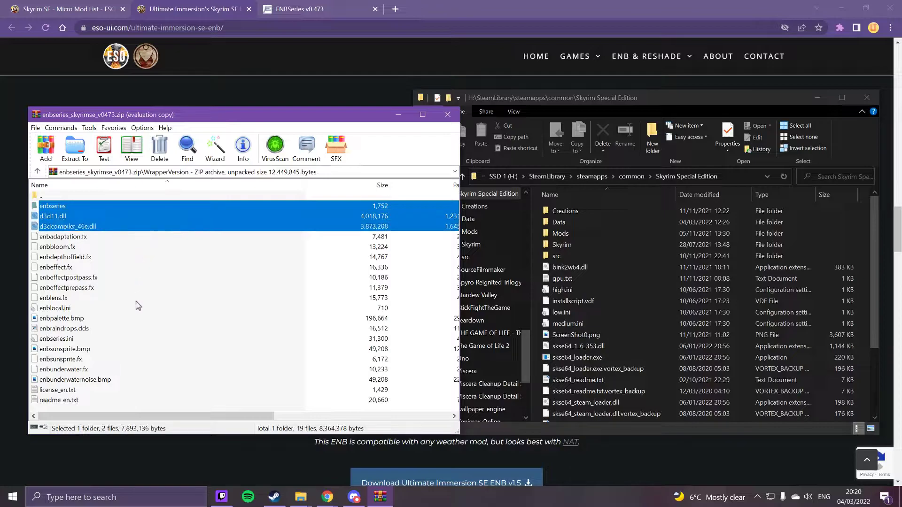
pyautogui.keyDown('ctrl'); pyautogui.click(103, 310); pyautogui.keyUp('ctrl')
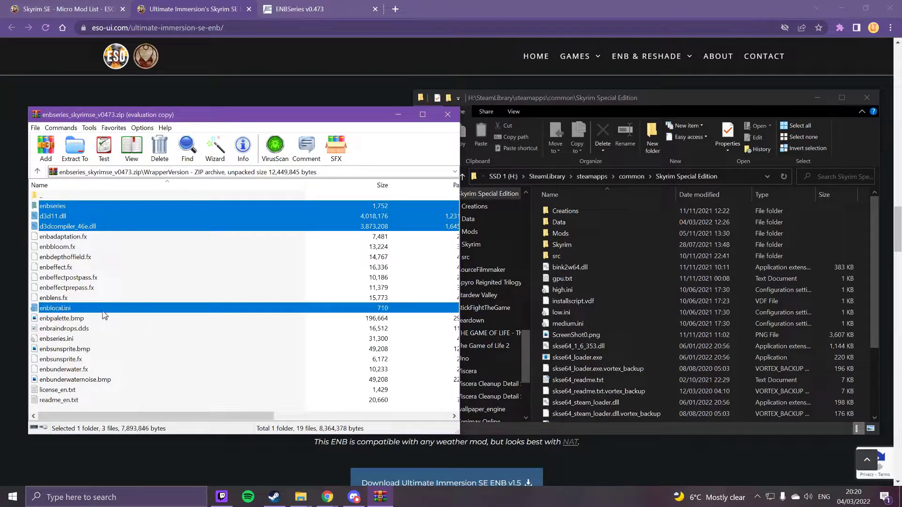
pyautogui.keyDown('ctrl'); pyautogui.click(96, 340); pyautogui.keyUp('ctrl')
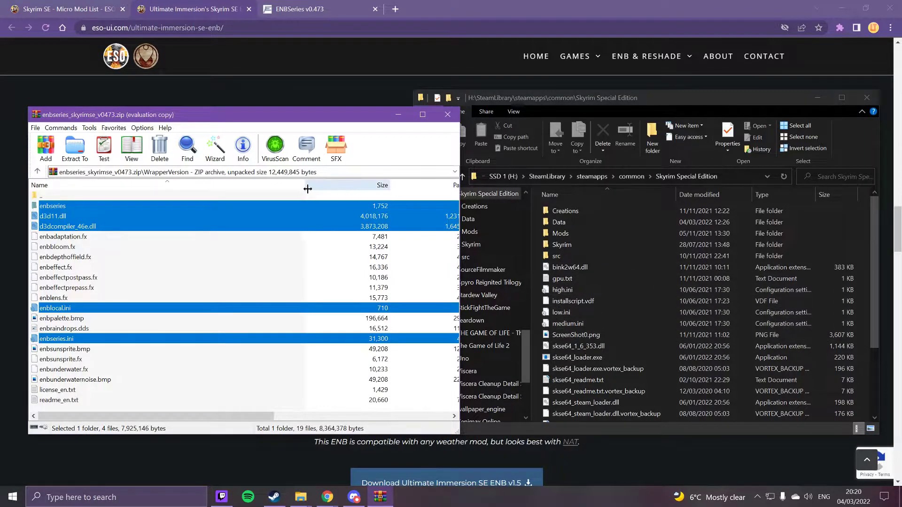
pyautogui.click(302, 217)
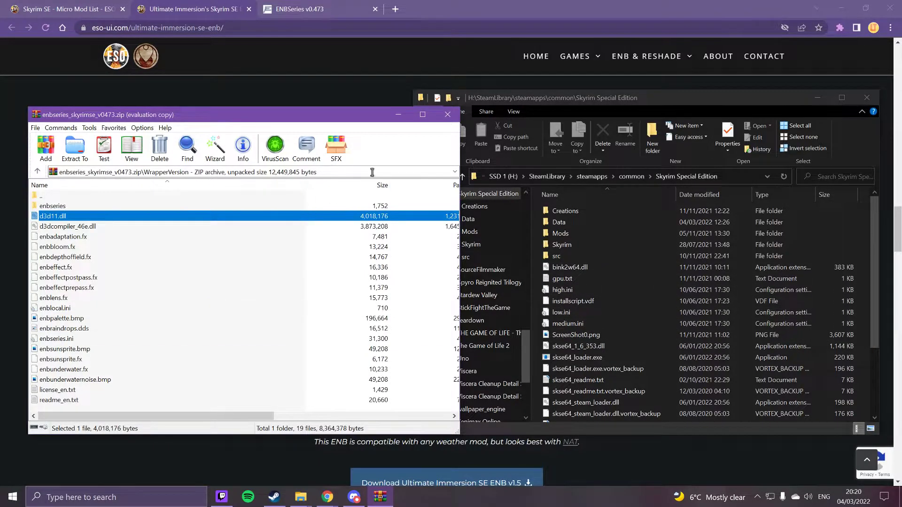
pyautogui.click(448, 114)
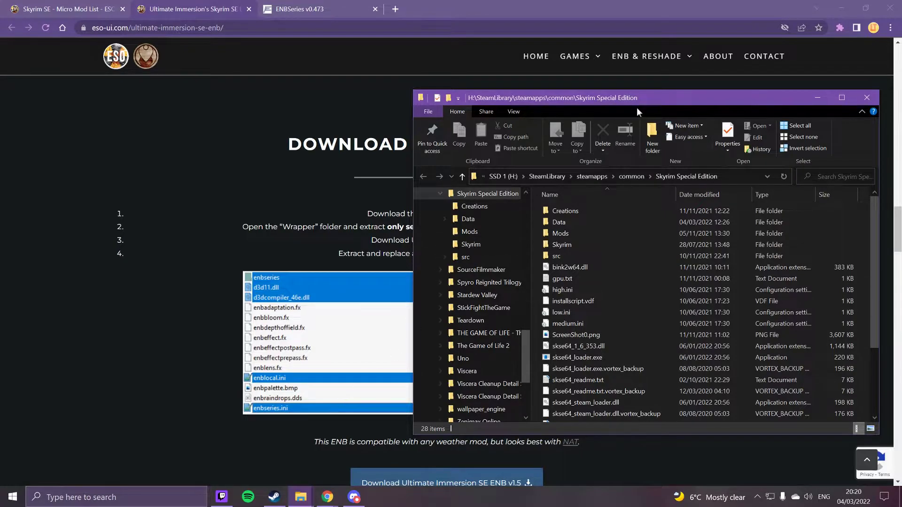
pyautogui.moveTo(636, 108); pyautogui.dragTo(661, 99)
pyautogui.click(399, 348)
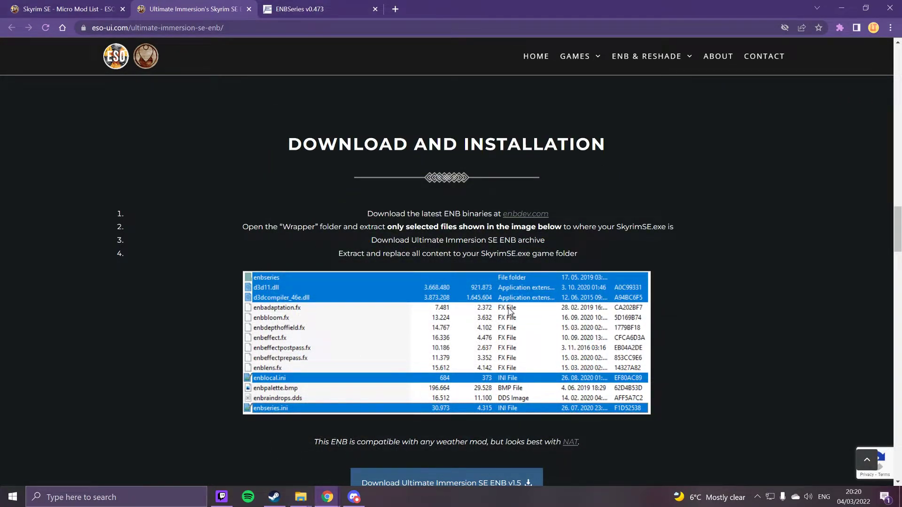
# Scroll to the two Ultimate Immersion SE ENB v1.5 downloads, standard and Brighter Nights.
pyautogui.scroll(-9, 465, 235)
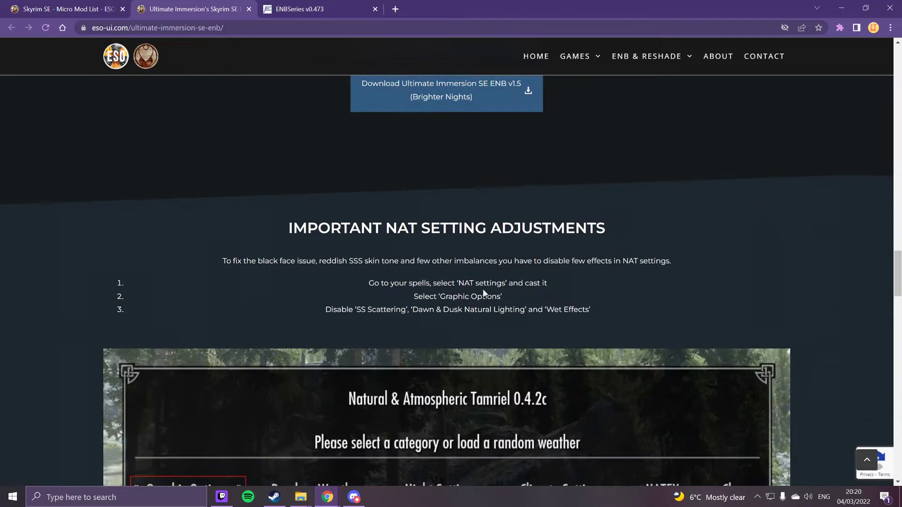
pyautogui.scroll(4, 493, 282)
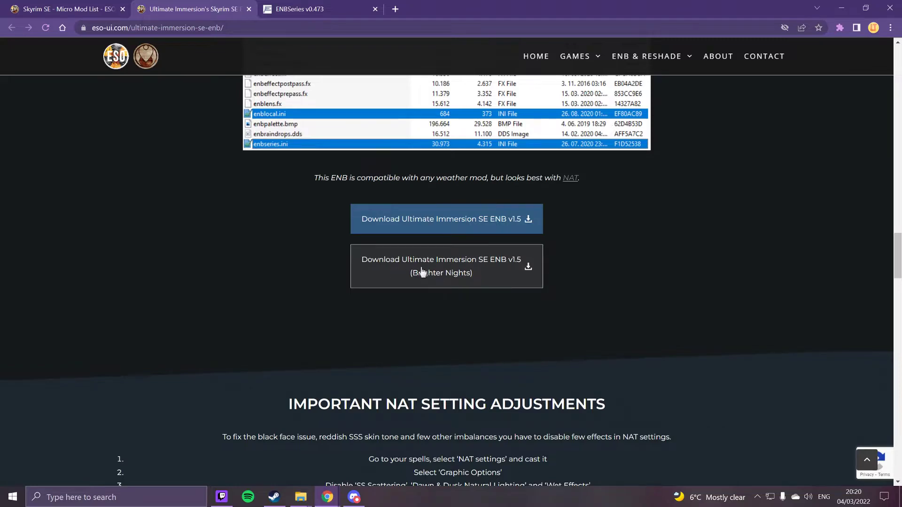
# Open the Ultimate Immersion Brighter Nights zip, dismissing the licence reminder and diagnostic error.
pyautogui.click(252, 440)
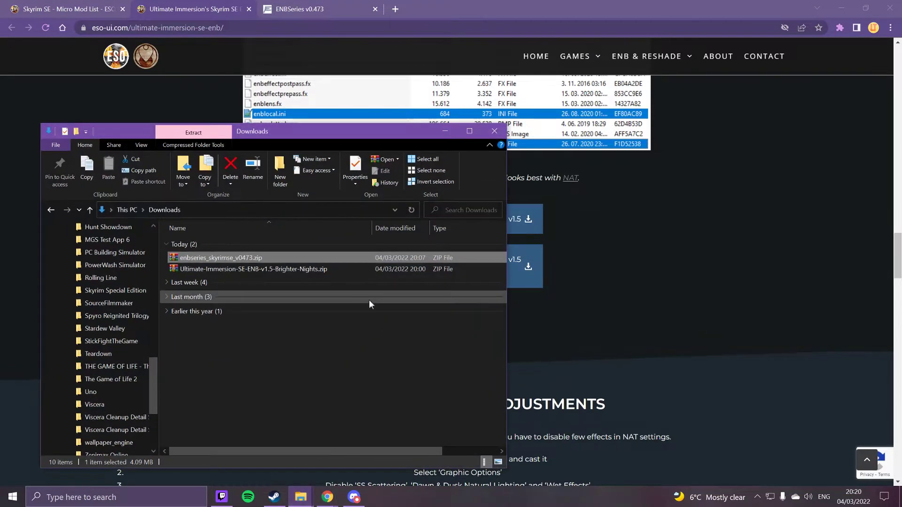
pyautogui.click(258, 270)
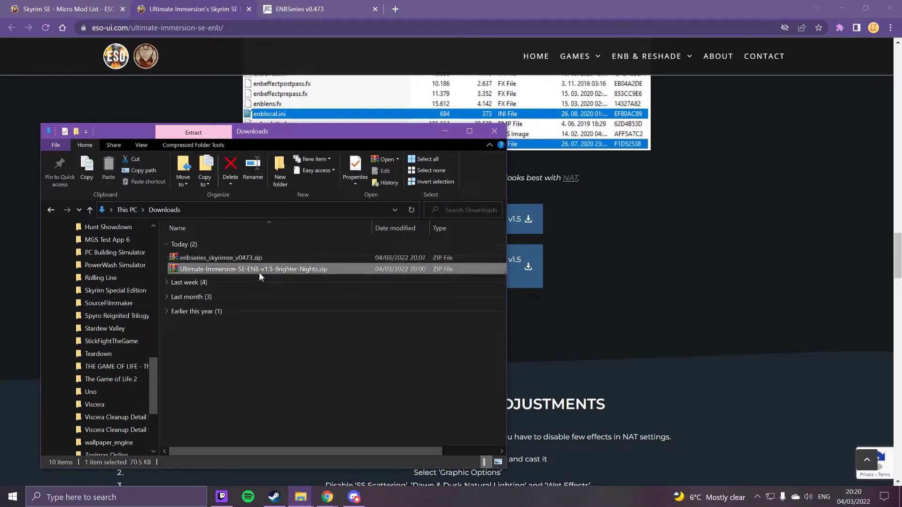
pyautogui.doubleClick(303, 269)
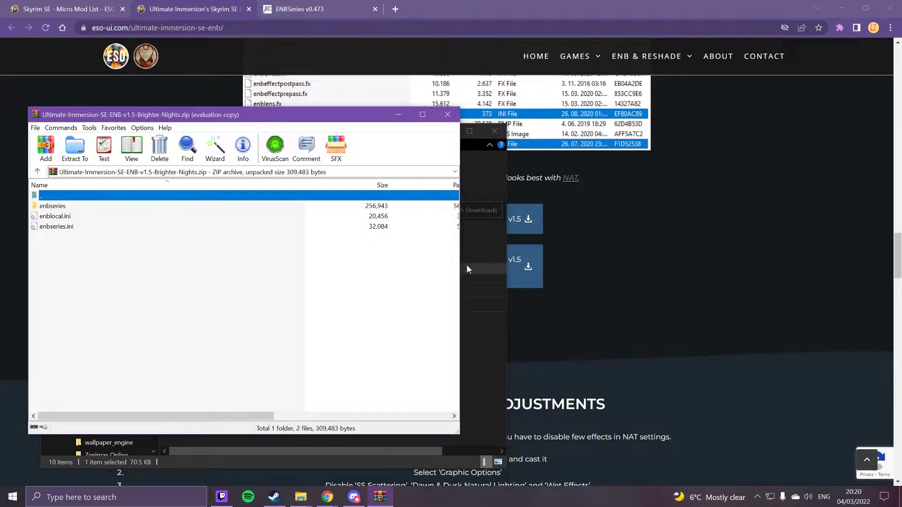
pyautogui.click(300, 265)
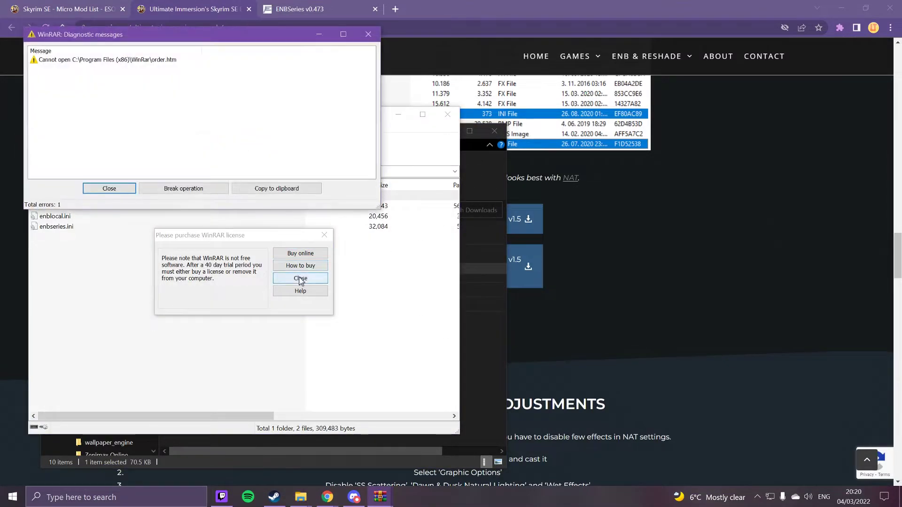
pyautogui.click(301, 278)
pyautogui.click(368, 34)
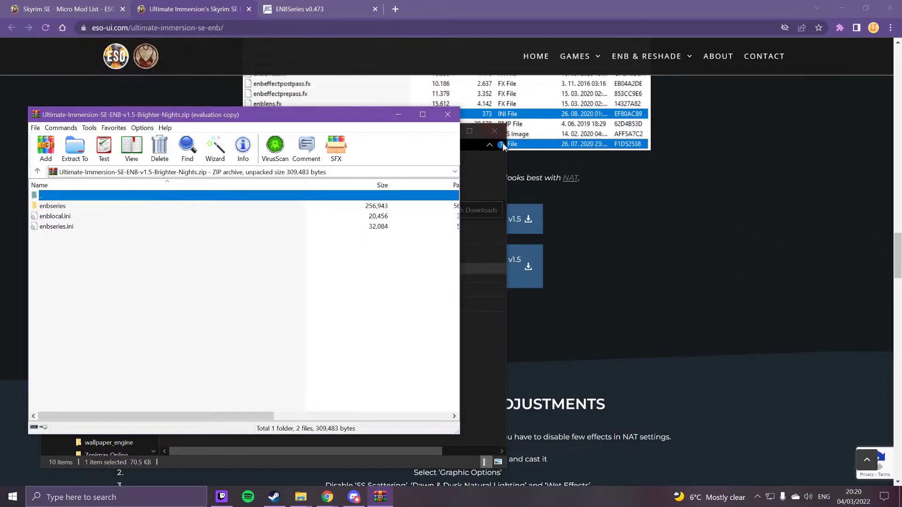
pyautogui.click(480, 180)
pyautogui.click(493, 134)
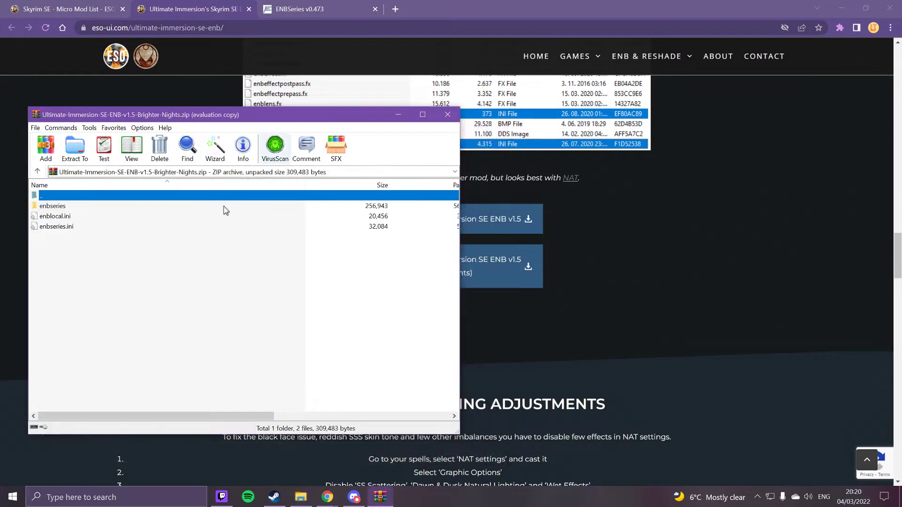
# Select the enbseries folder, enblocal.ini and enbseries.ini alongside the game folder, then close the archive.
pyautogui.click(70, 207)
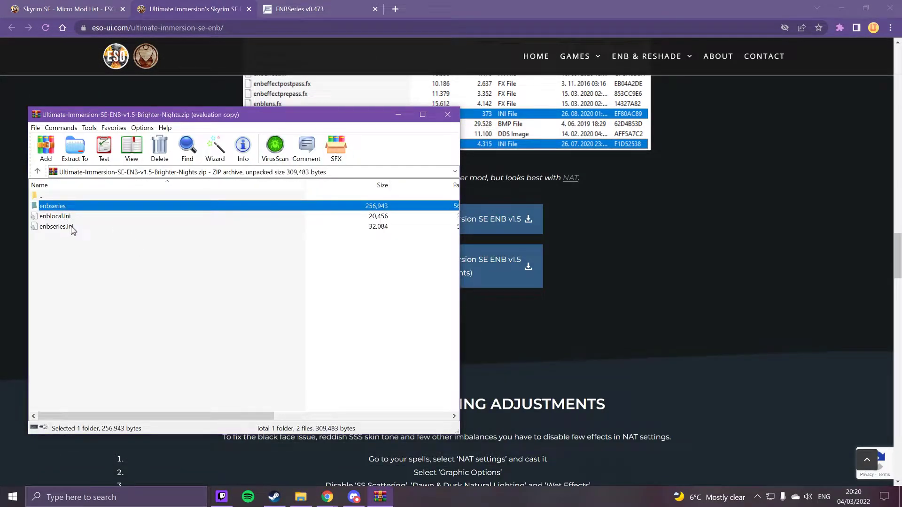
pyautogui.click(73, 228)
pyautogui.click(76, 217)
pyautogui.click(83, 207)
pyautogui.hotkey('ctrl', 'a')
pyautogui.click(300, 497)
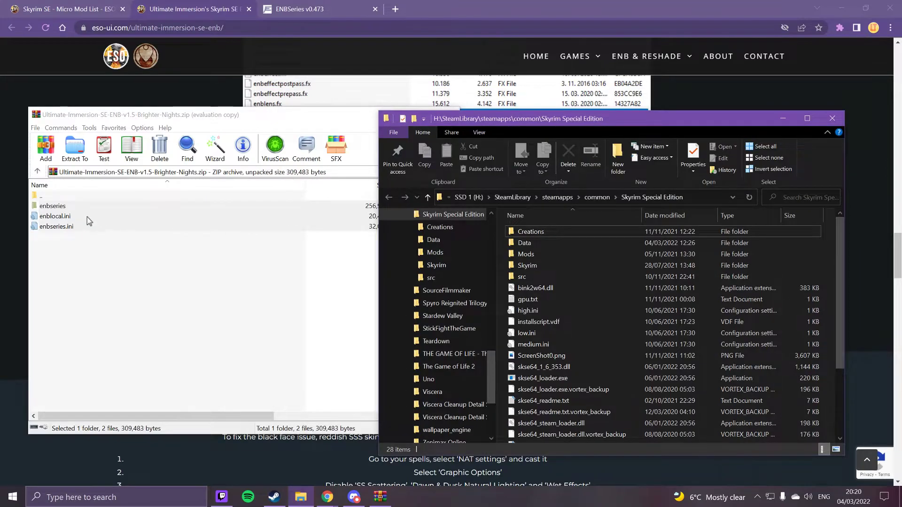
pyautogui.click(87, 217)
pyautogui.press('Up')
pyautogui.hotkey('ctrl', 'a')
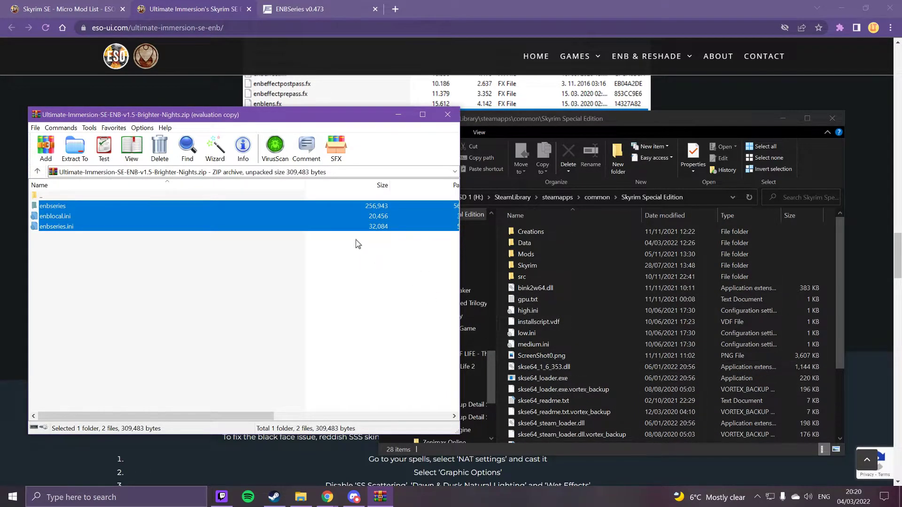
pyautogui.click(327, 311)
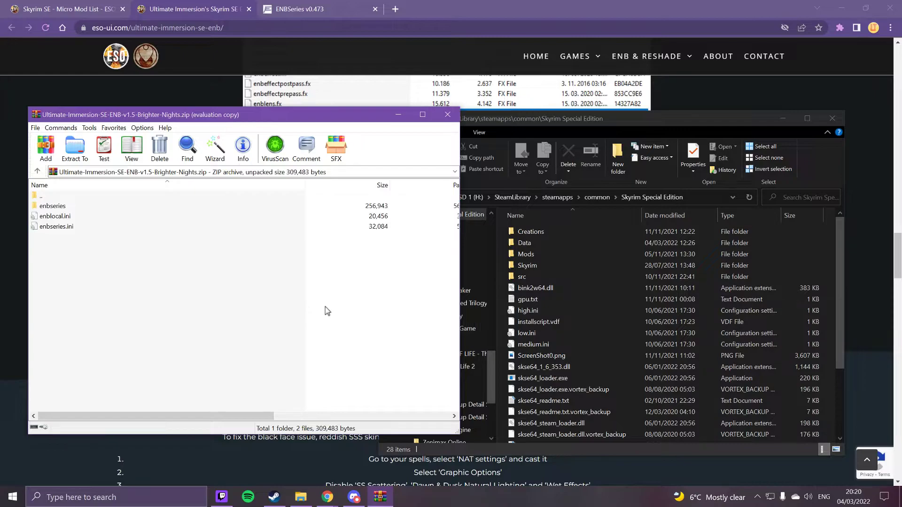
pyautogui.click(454, 117)
# Close the Skyrim game folder window and scroll the guide to the NAT adjustments.
pyautogui.click(832, 118)
pyautogui.scroll(6, 531, 322)
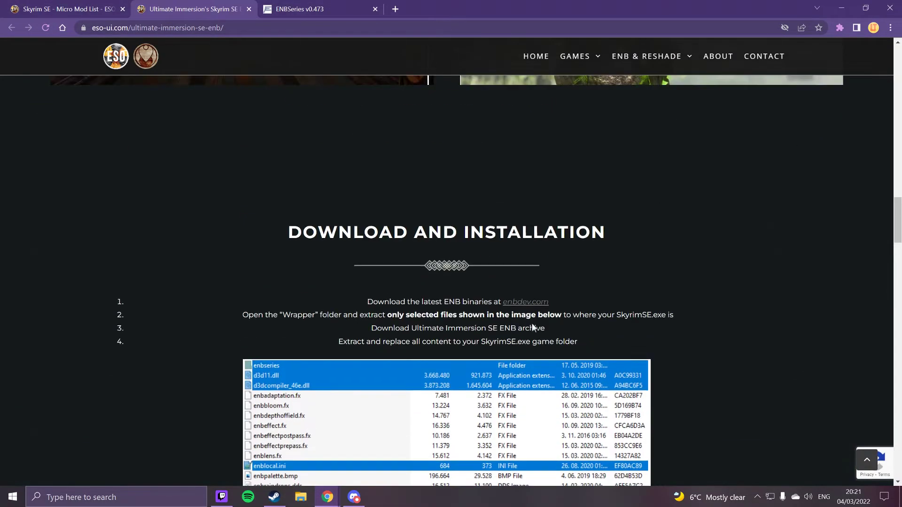
pyautogui.scroll(-4, 532, 328)
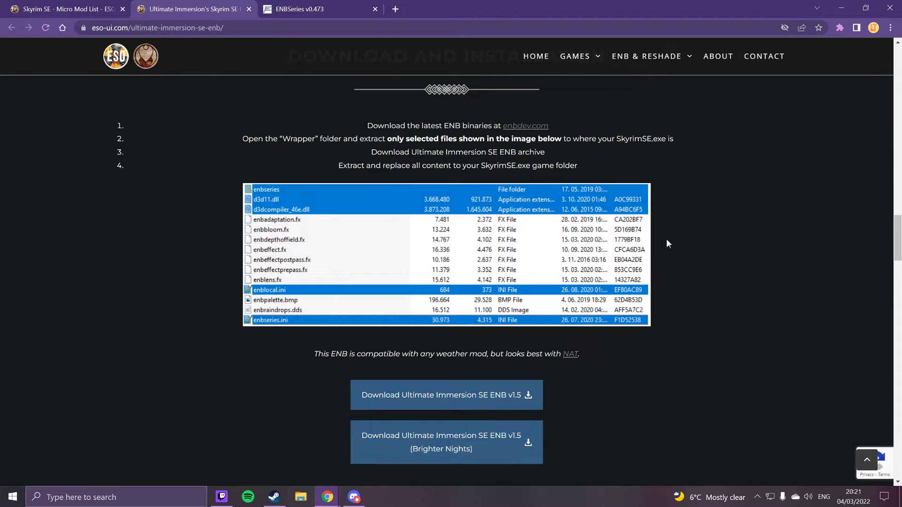
pyautogui.scroll(-10, 586, 269)
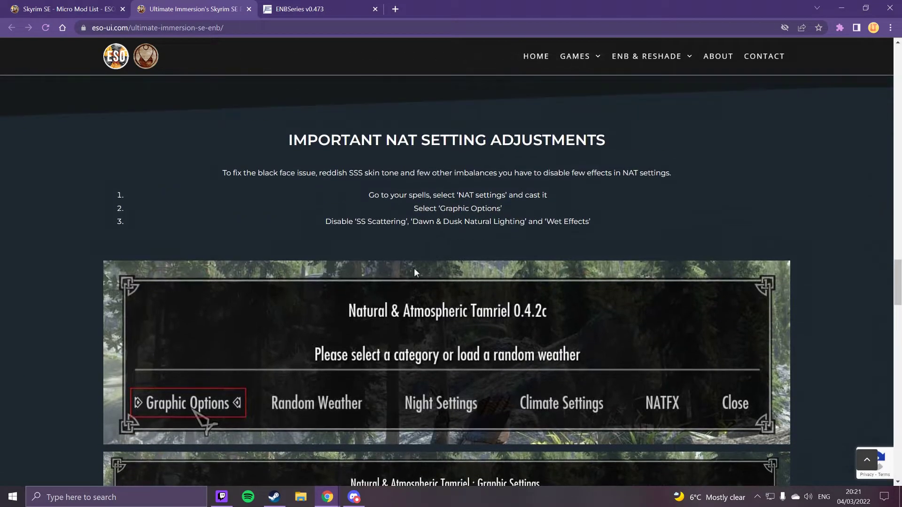
# Read the NAT steps: Graphic Options, then disable SS Scattering, Dawn & Dusk Natural Lighting, Wet Effects.
pyautogui.moveTo(288, 140); pyautogui.dragTo(607, 140)
pyautogui.click(300, 193)
pyautogui.moveTo(367, 195); pyautogui.dragTo(536, 202)
pyautogui.click(535, 203)
pyautogui.moveTo(413, 208); pyautogui.dragTo(517, 210)
pyautogui.click(518, 215)
pyautogui.moveTo(325, 221); pyautogui.dragTo(438, 231)
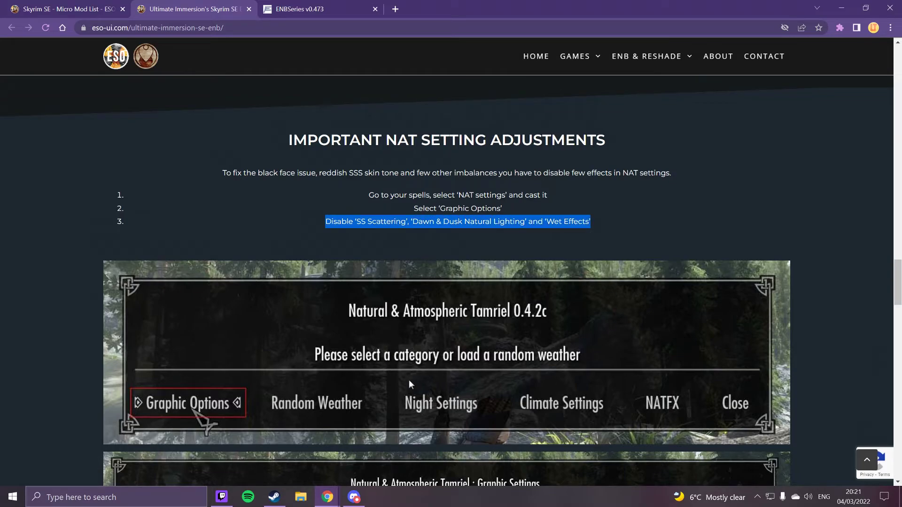
pyautogui.scroll(-6, 409, 379)
pyautogui.scroll(1, 223, 326)
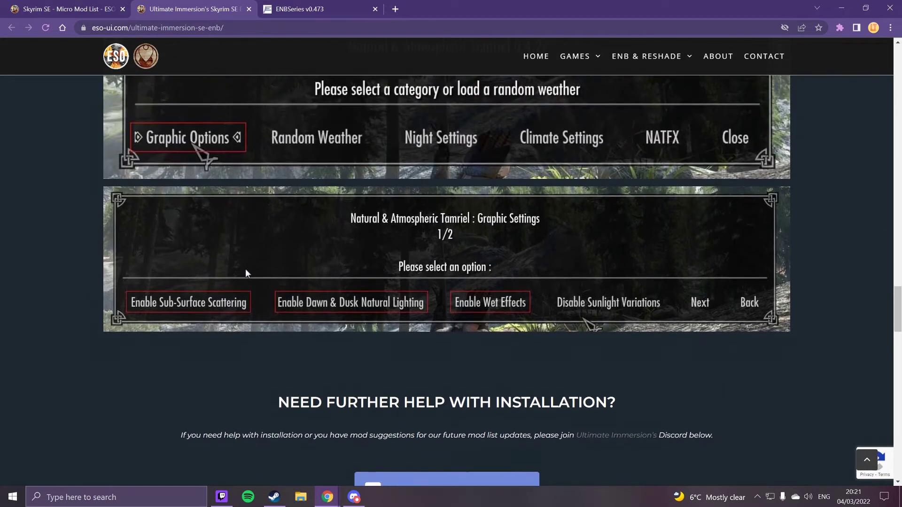